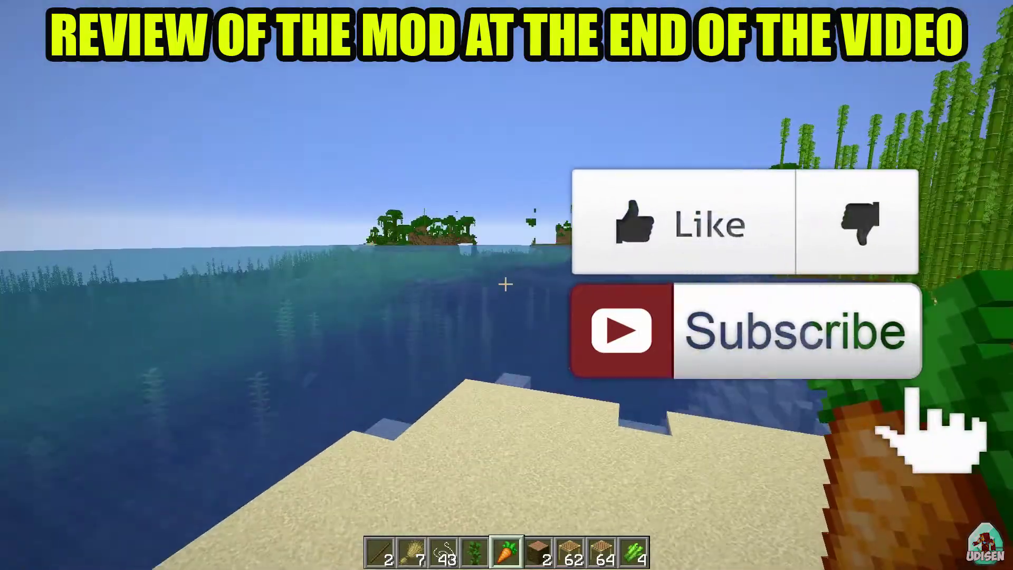
key(w)
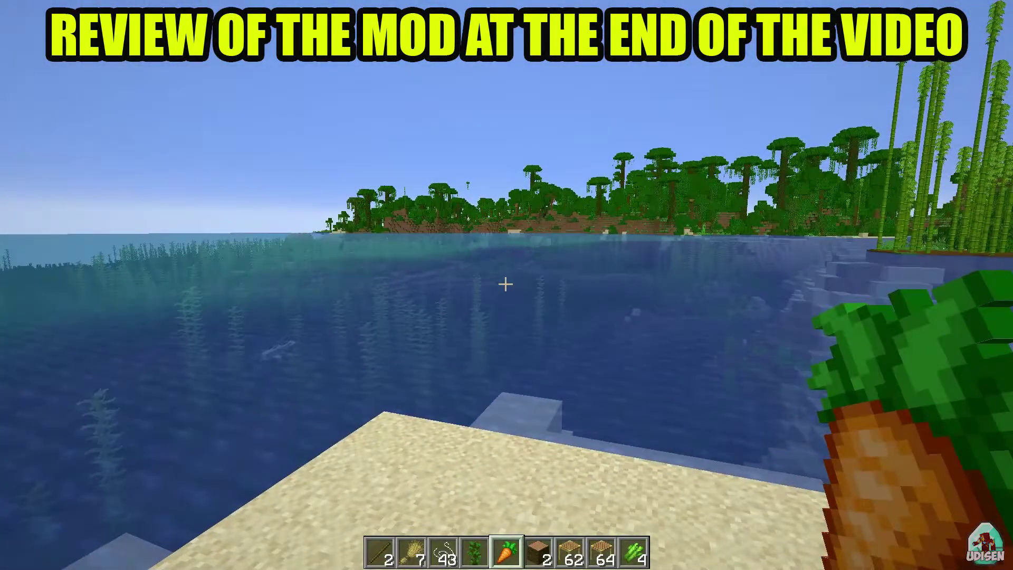
key(F3)
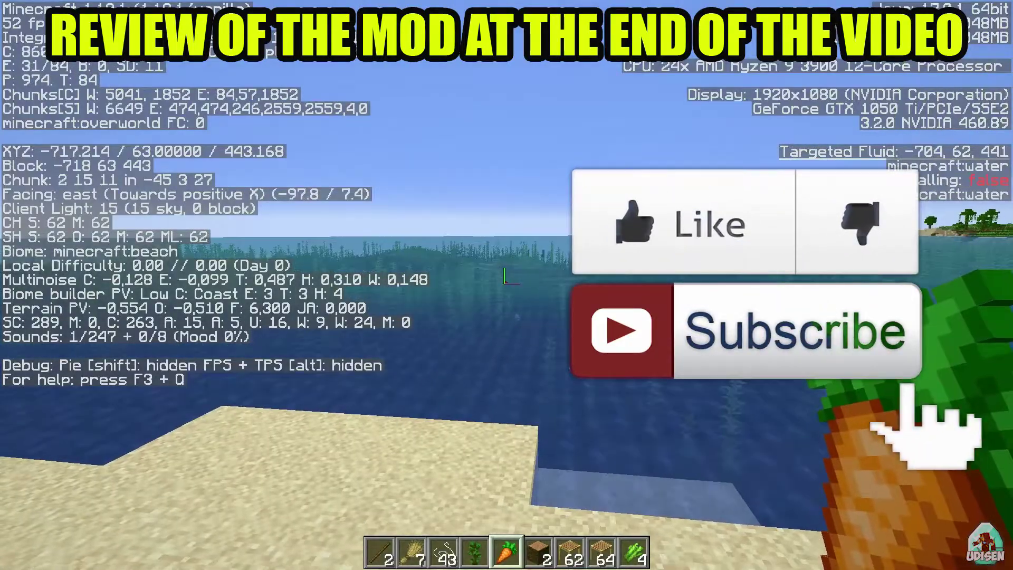
key(F3)
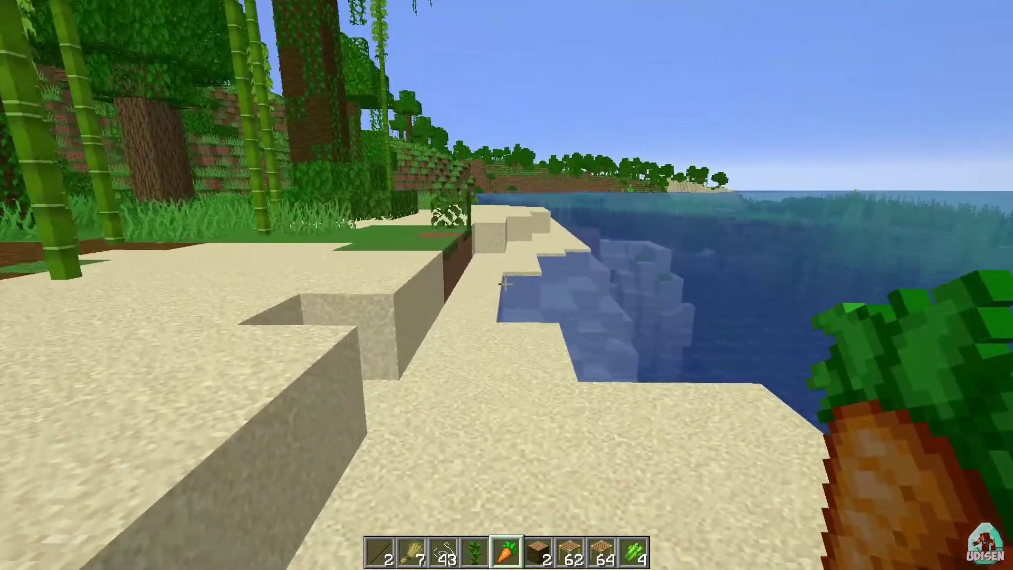
key(F3)
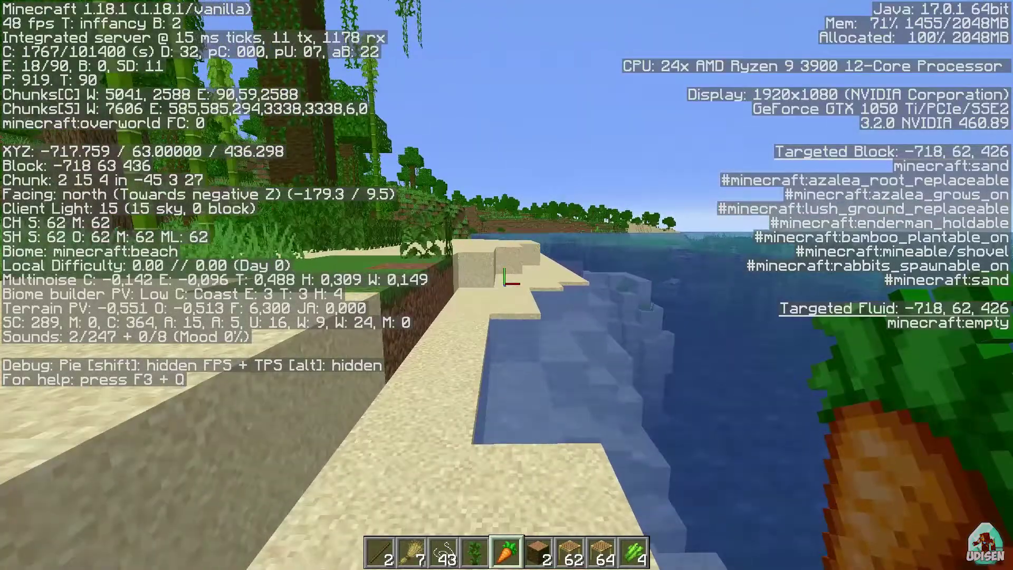
key(w)
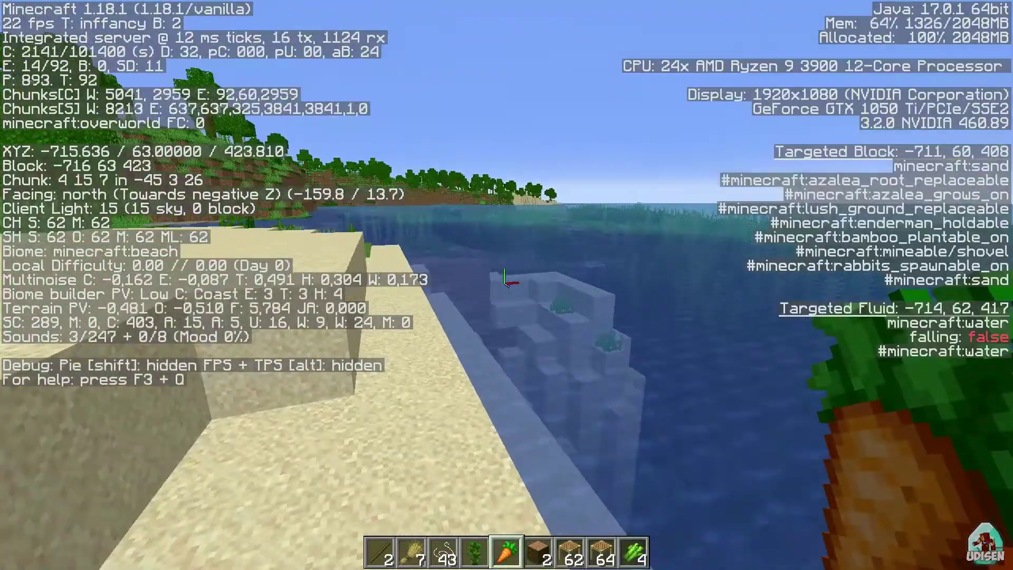
key(s)
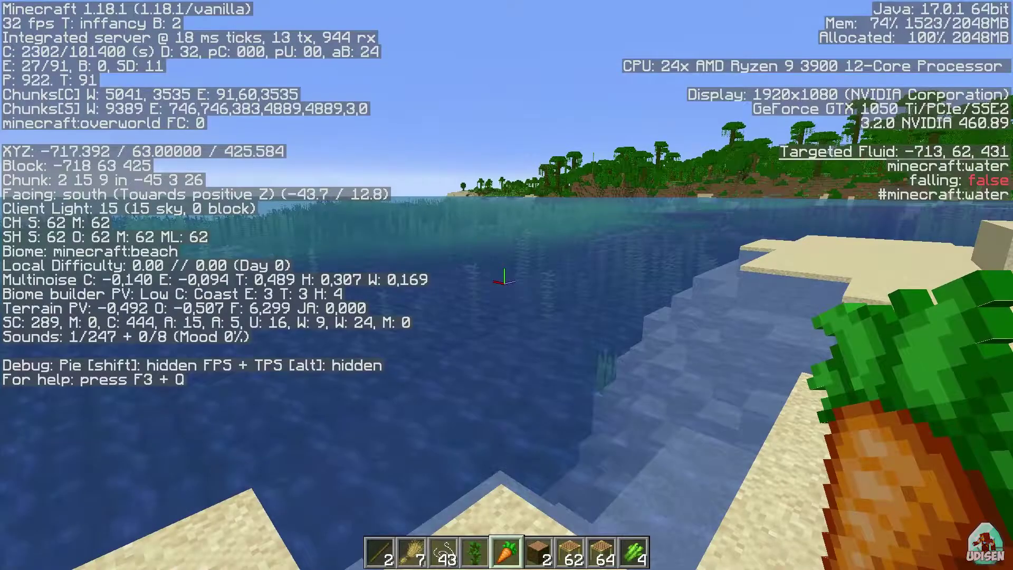
key(F3)
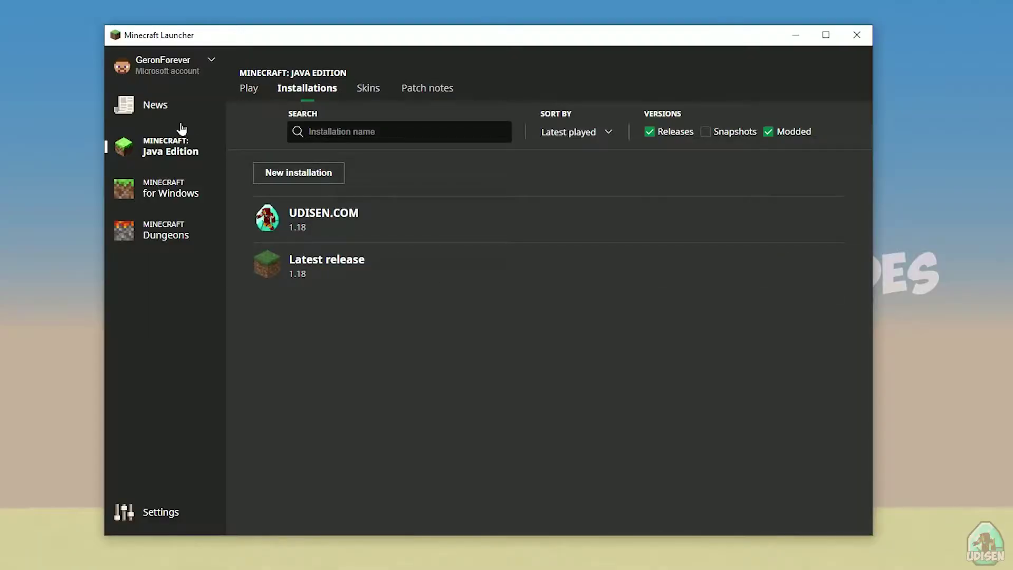
Step: Show the list of installations for Minecraft: Java Edition
click(170, 194)
click(157, 108)
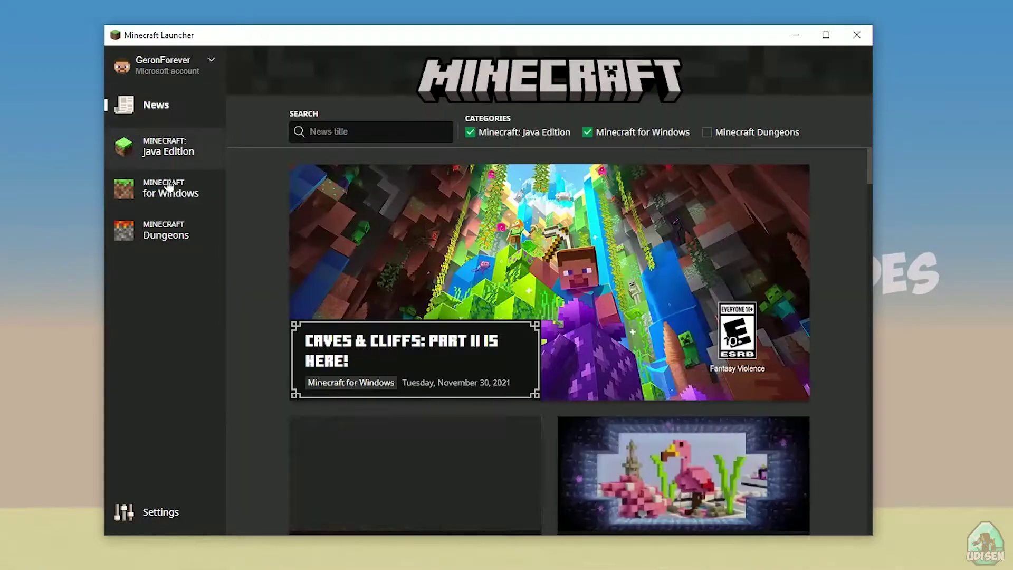
click(186, 151)
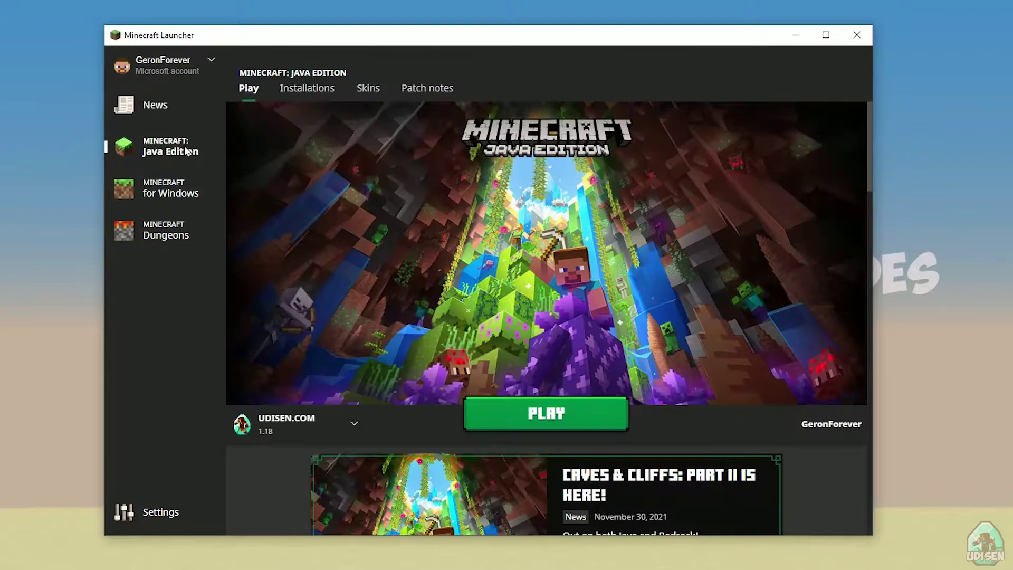
click(318, 89)
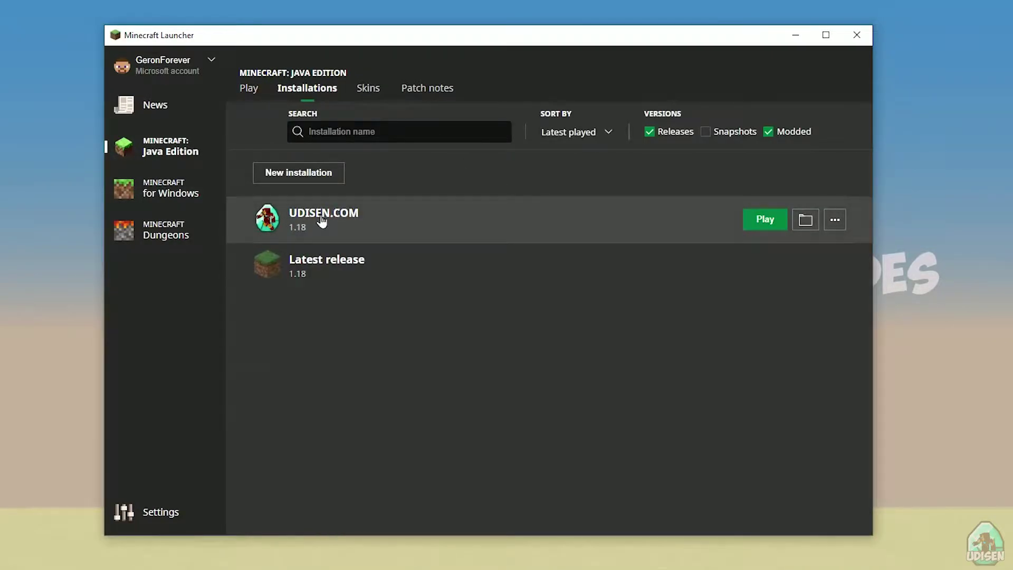
click(294, 174)
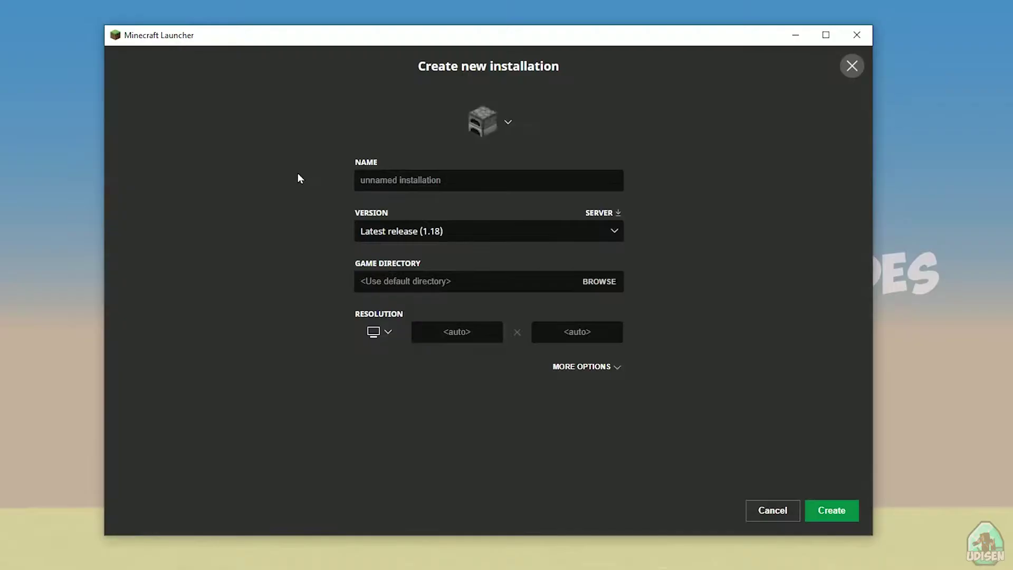
click(401, 179)
text(jnghnmghngnhgn)
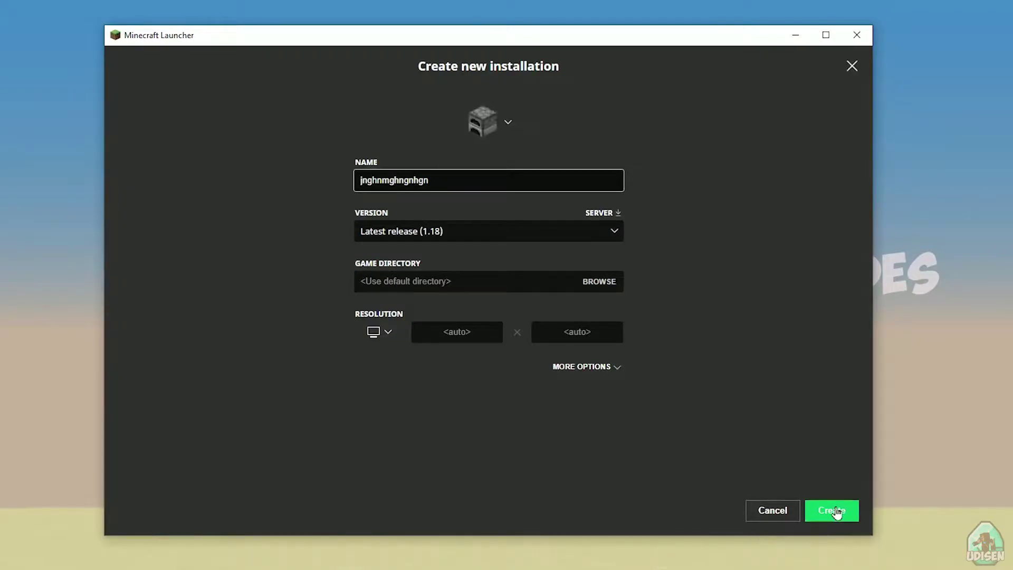
click(772, 510)
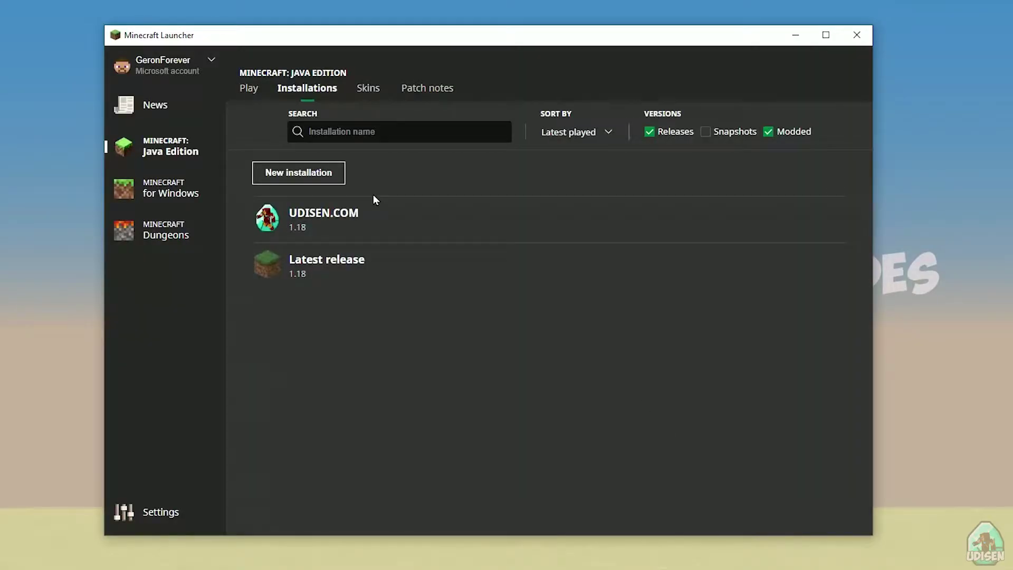
Step: Open the UDISEN.COM installation for editing and select release 1.18 as its version
click(368, 220)
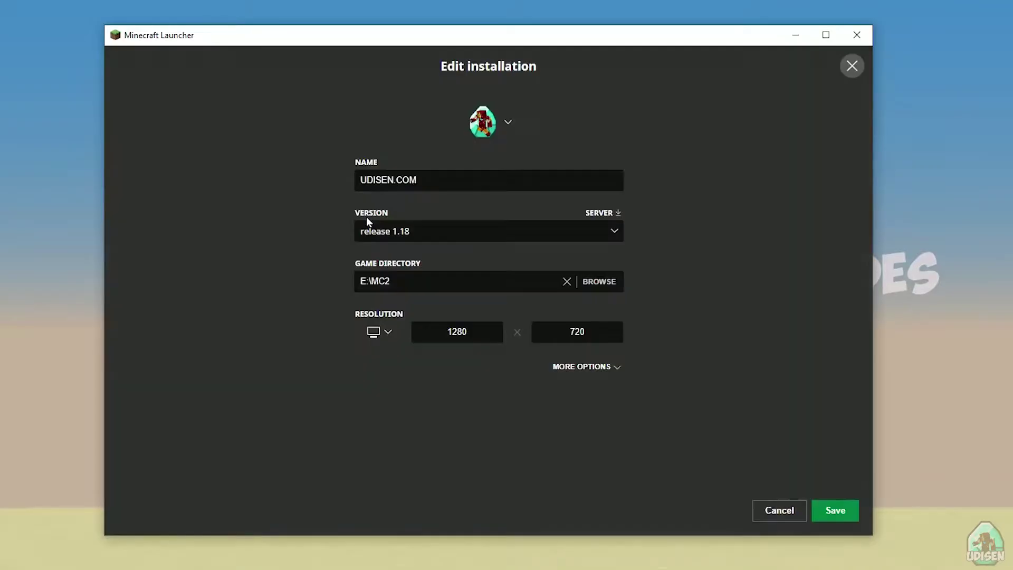
click(423, 230)
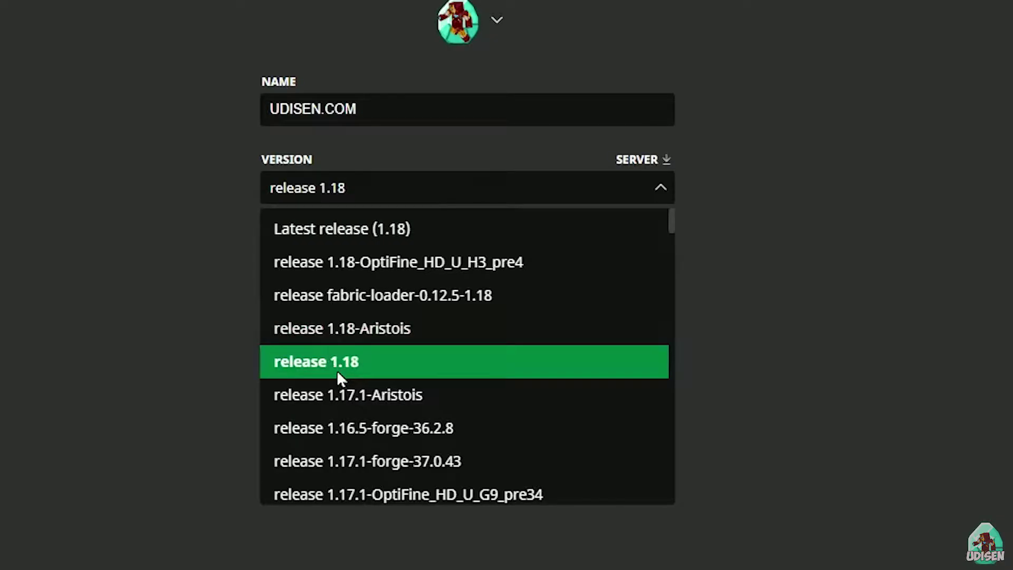
click(405, 346)
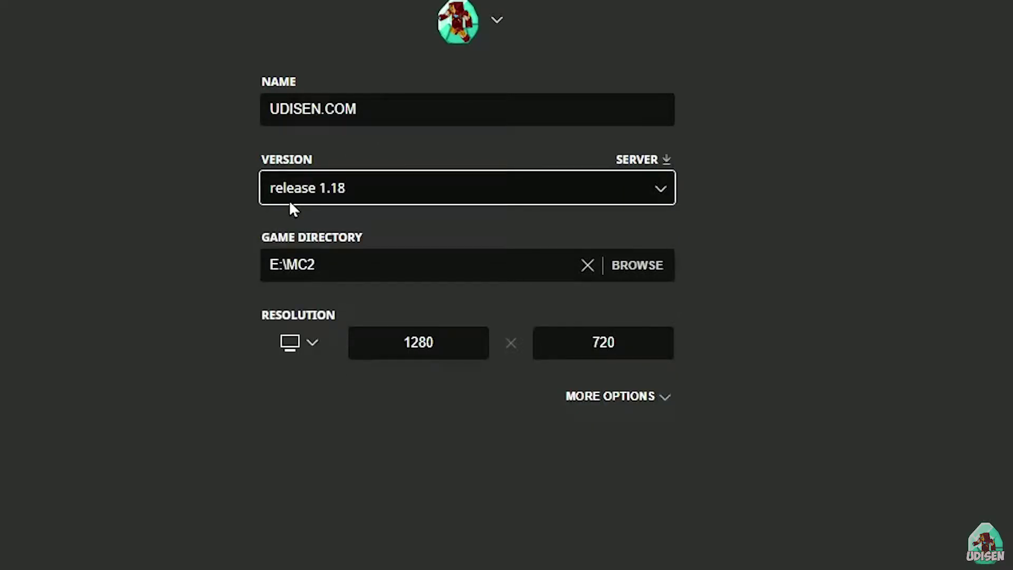
Step: Try release 1.16.5-forge-36.2.8 and pending 1.18_experimental-snapshot-4 as the installation's version
click(359, 198)
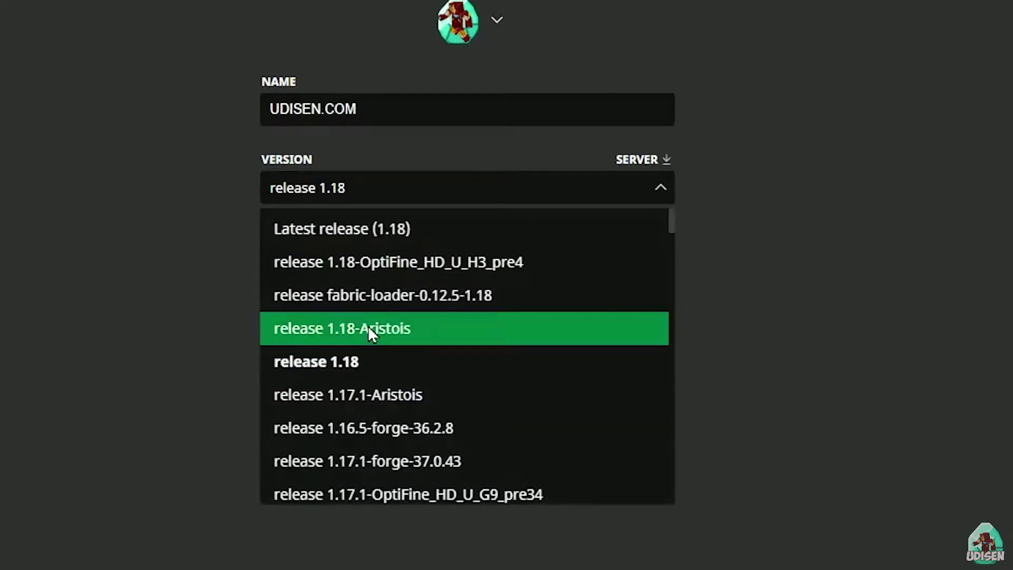
scroll(443, 305, down, 2)
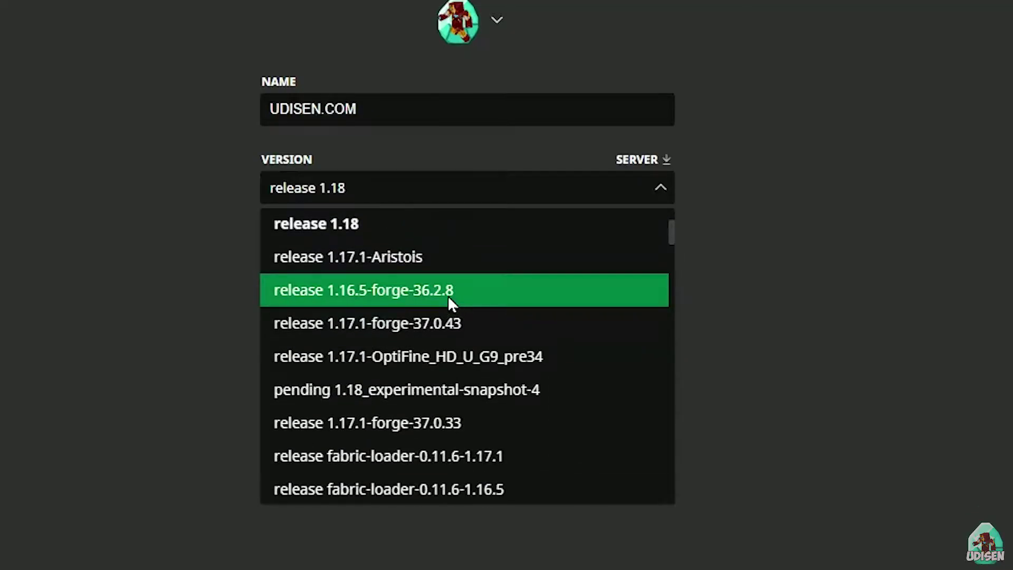
click(447, 296)
click(419, 198)
scroll(404, 344, down, 3)
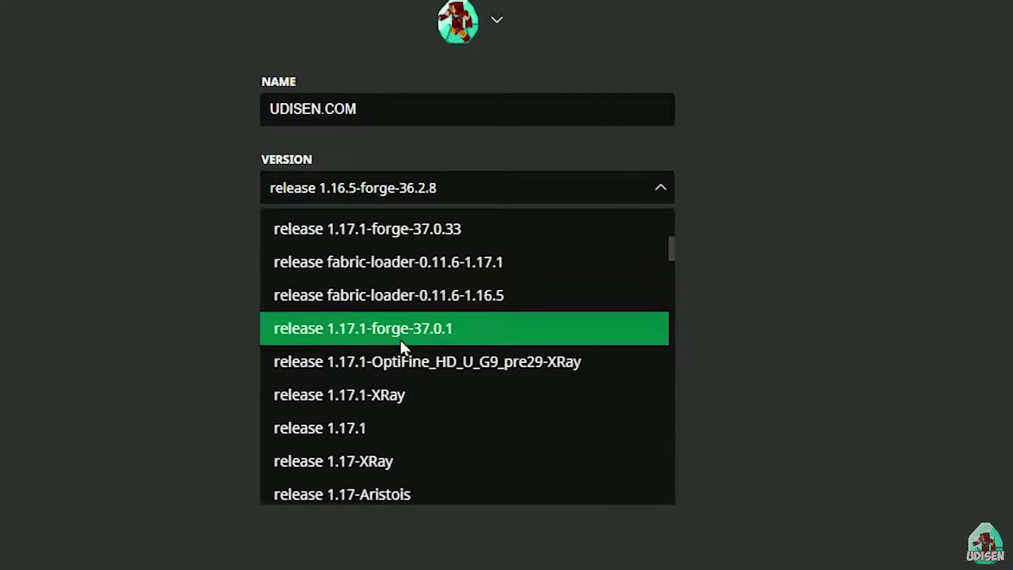
scroll(417, 332, up, 2)
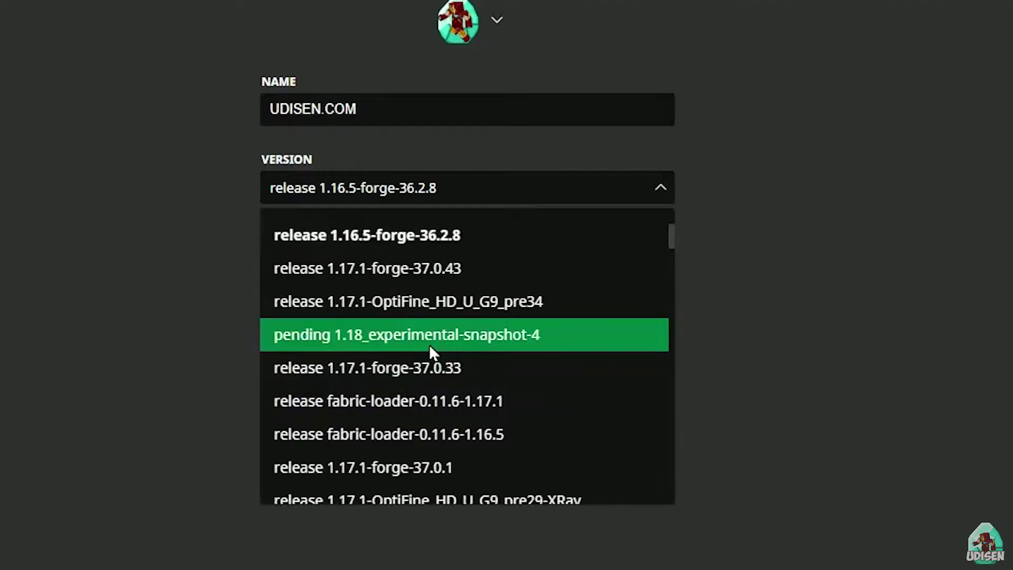
click(429, 345)
Step: Save the UDISEN.COM installation with release 1.18 as its version and launch it
click(514, 190)
scroll(479, 294, up, 3)
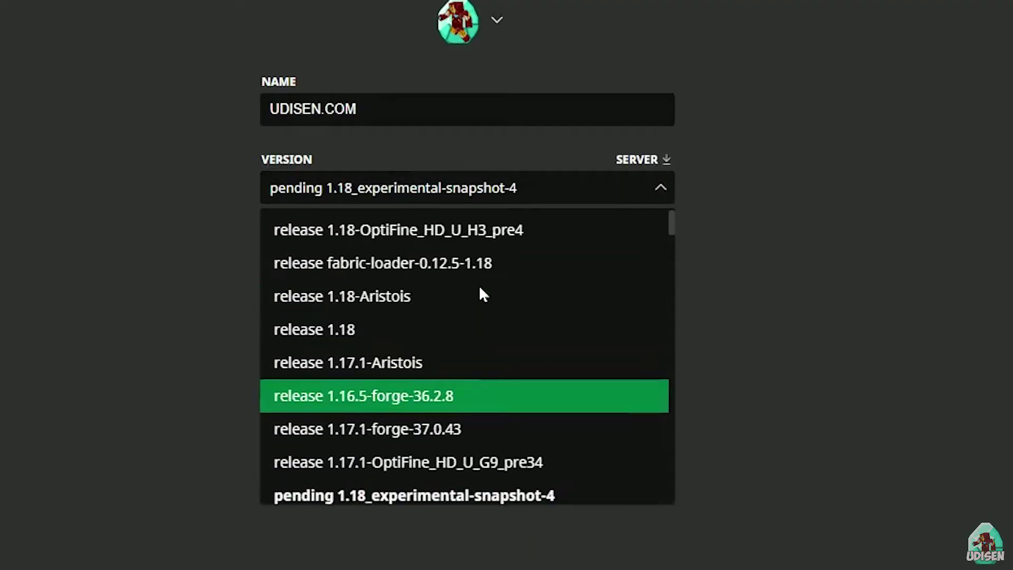
click(445, 342)
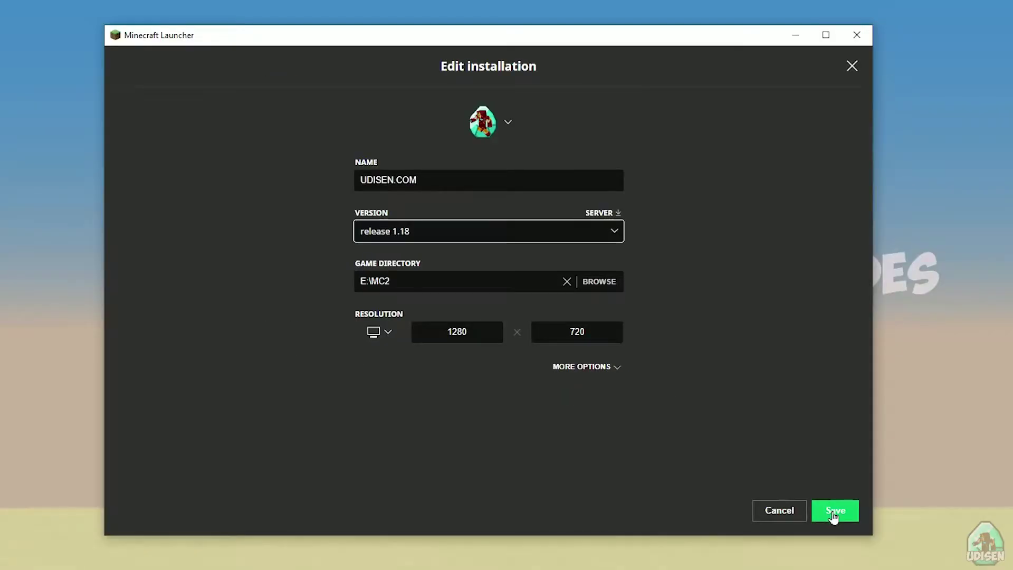
click(833, 513)
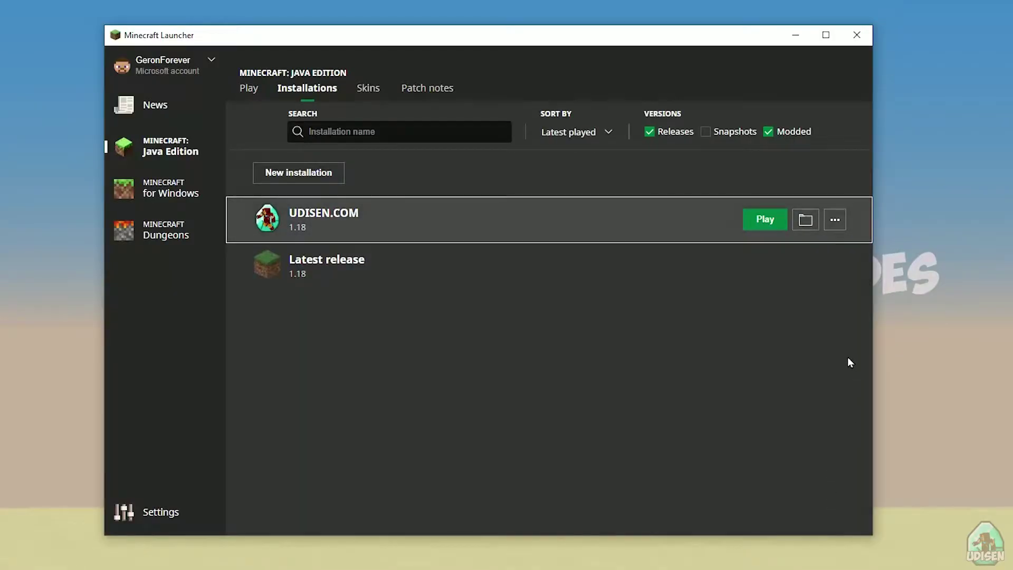
click(756, 231)
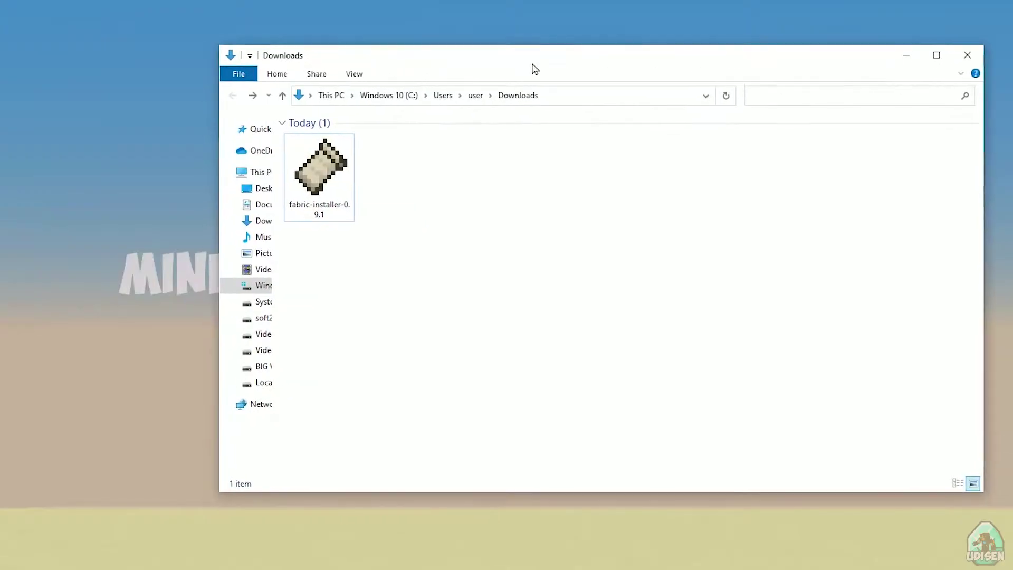
Step: Run fabric-installer-0.9.1 from the Downloads folder and choose the client installation
double_click(331, 169)
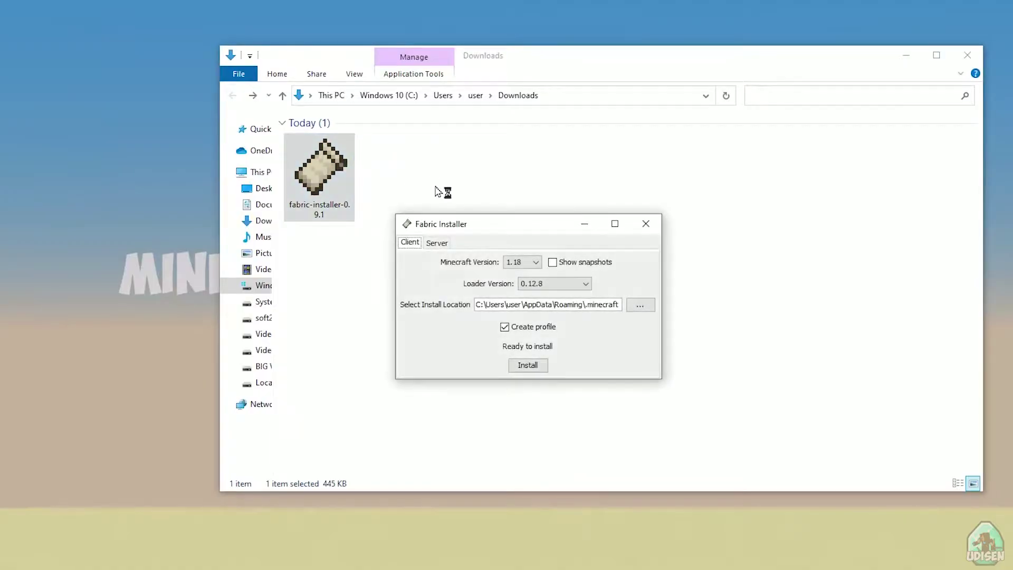
drag(513, 219, 535, 205)
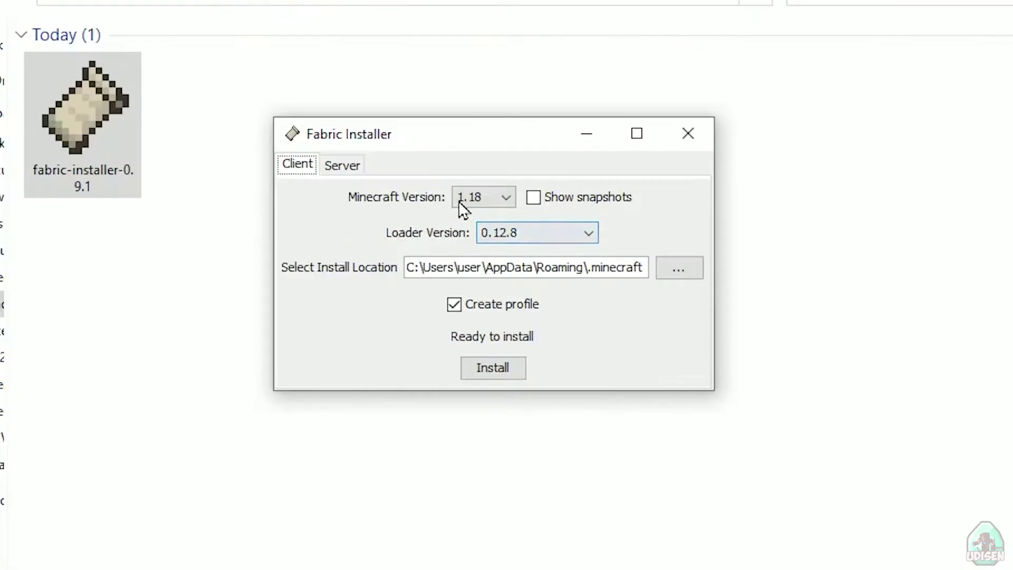
click(537, 247)
click(472, 196)
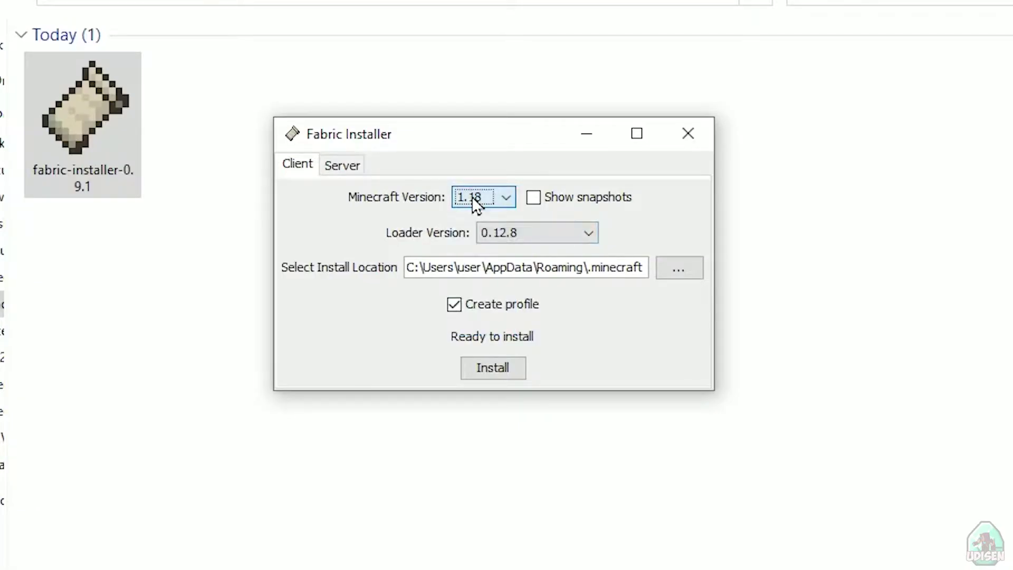
click(333, 168)
click(313, 167)
click(343, 168)
click(309, 169)
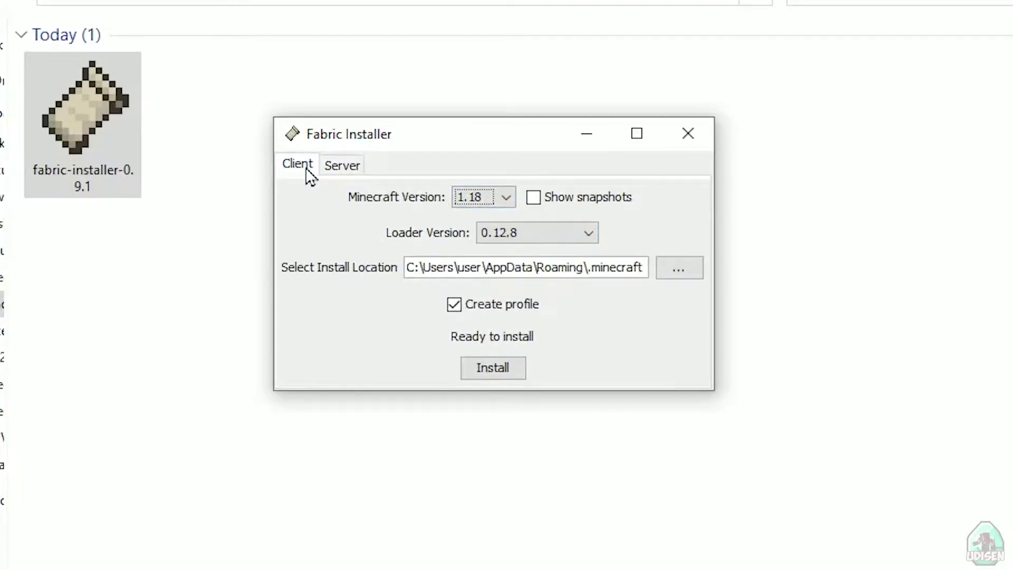
Step: Set the Minecraft version to 1.18 and install Fabric loader 0.12.8 with a profile in the .minecraft folder
click(501, 233)
click(407, 227)
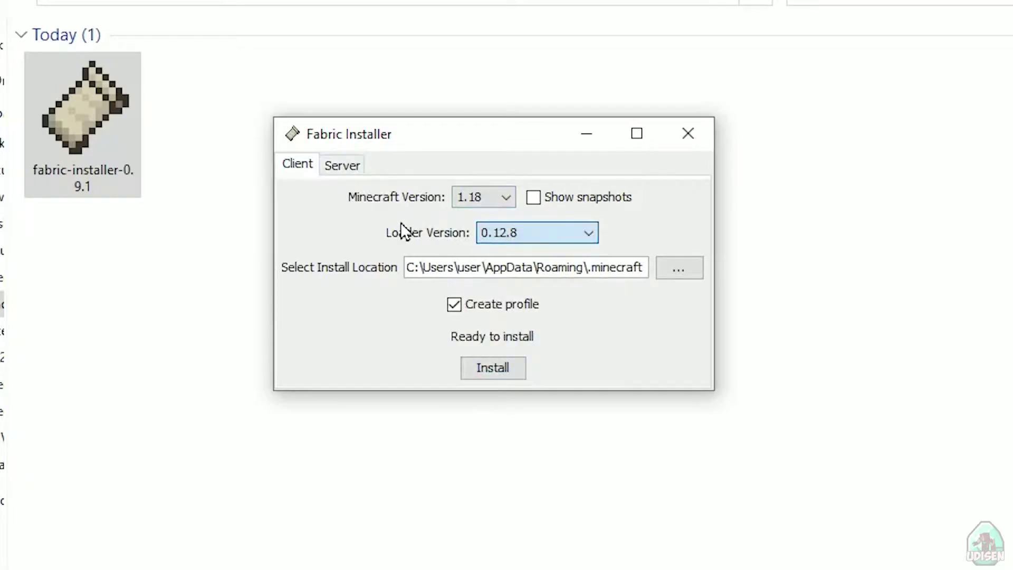
click(482, 198)
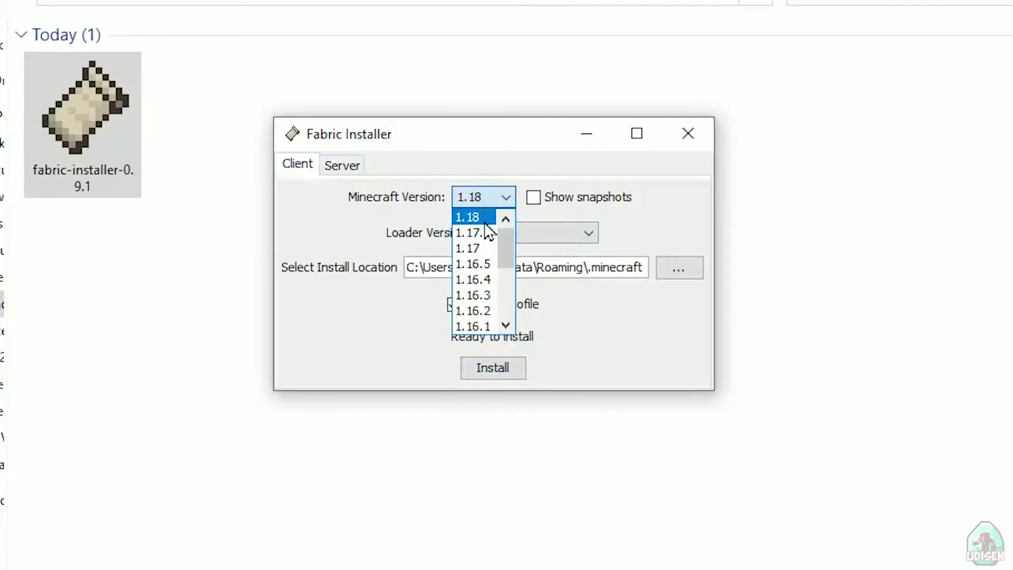
click(473, 217)
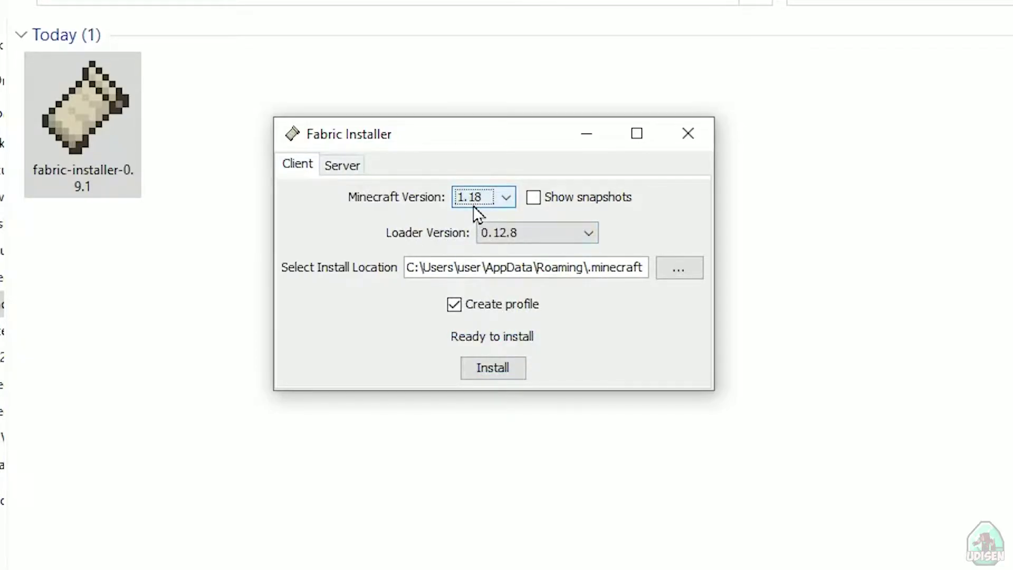
click(474, 196)
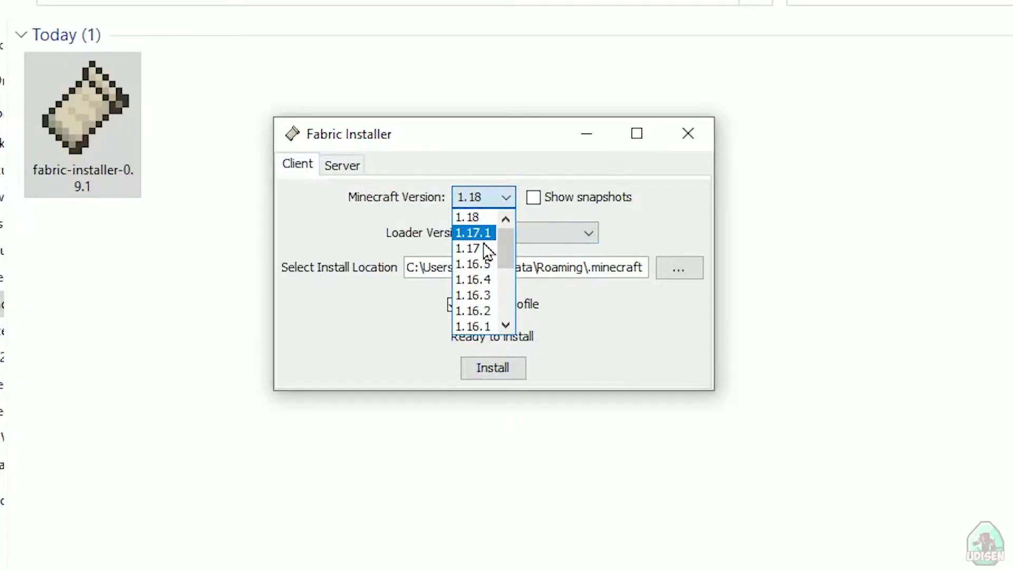
scroll(488, 272, down, 3)
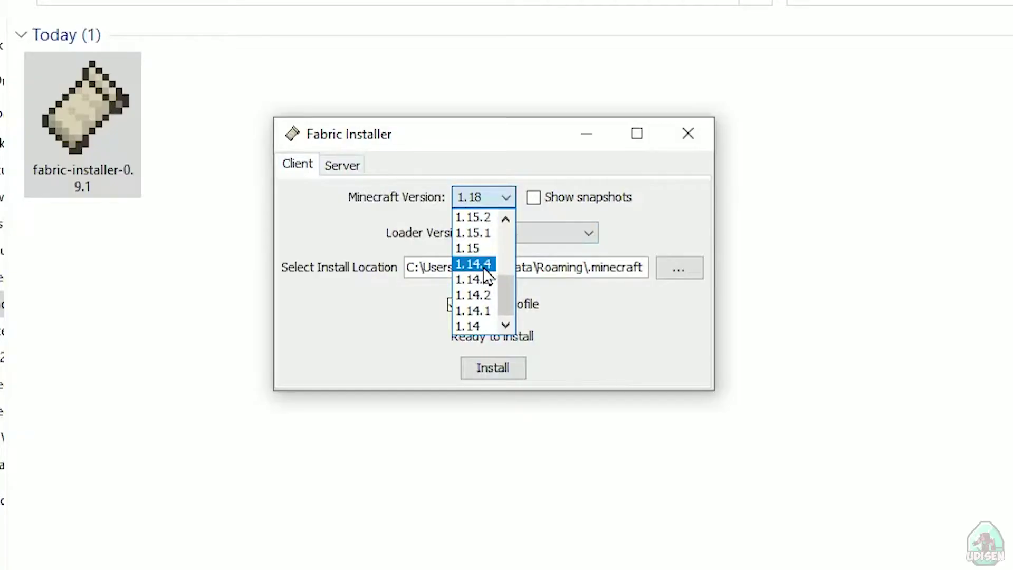
scroll(488, 232, up, 1)
scroll(491, 236, up, 2)
click(488, 218)
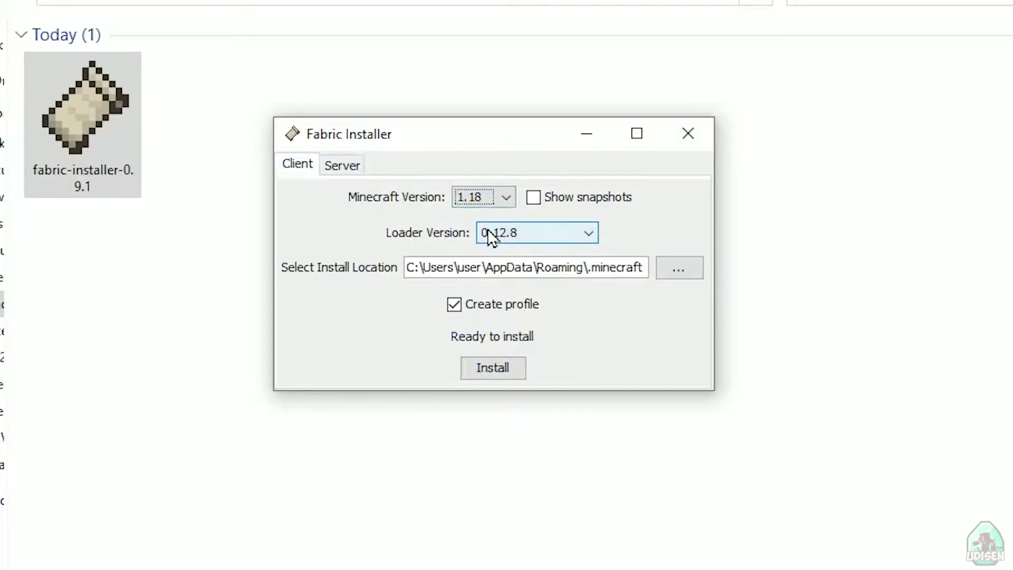
click(480, 365)
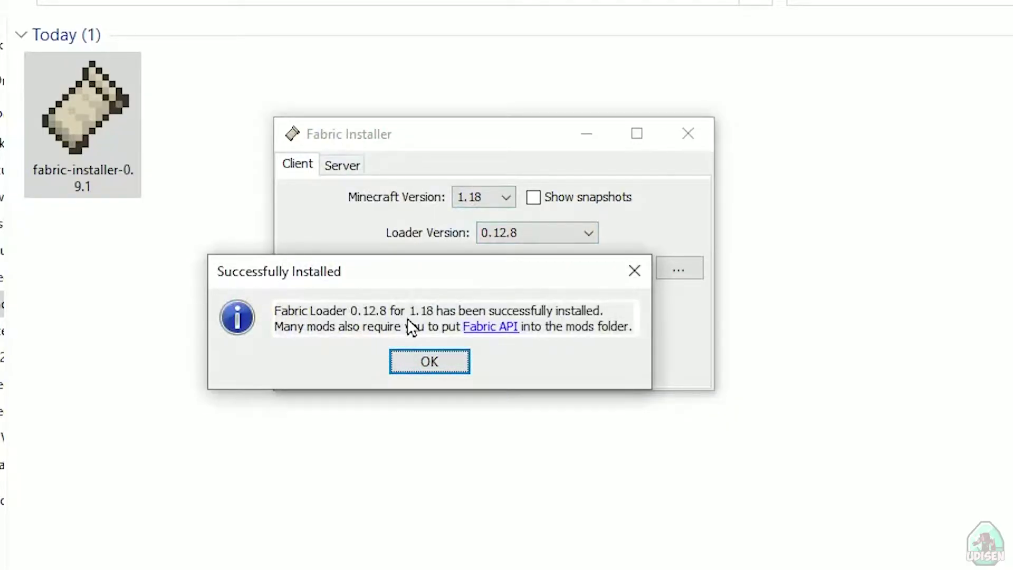
Step: Dismiss the Fabric installer's message, then set the fabric-loader-1.18 installation's resolution to 1280 x 720 in Minecraft Launcher and save it
click(426, 363)
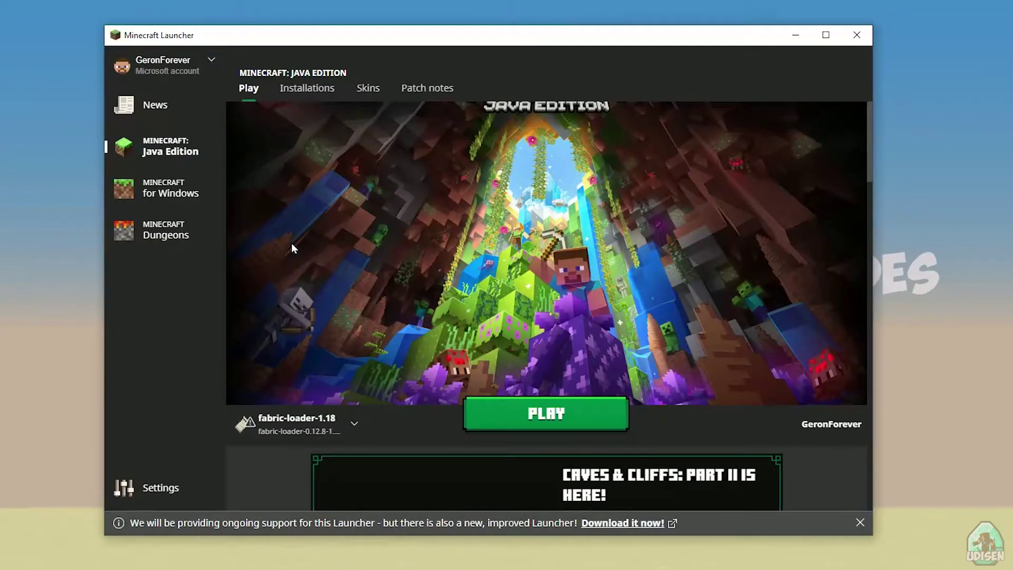
click(307, 89)
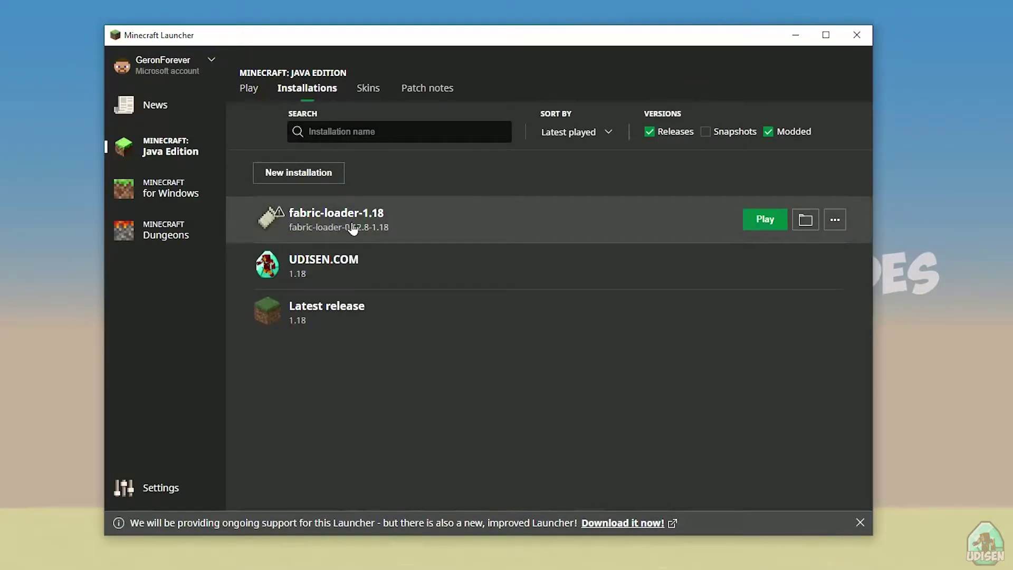
click(554, 221)
click(473, 363)
text(1280)
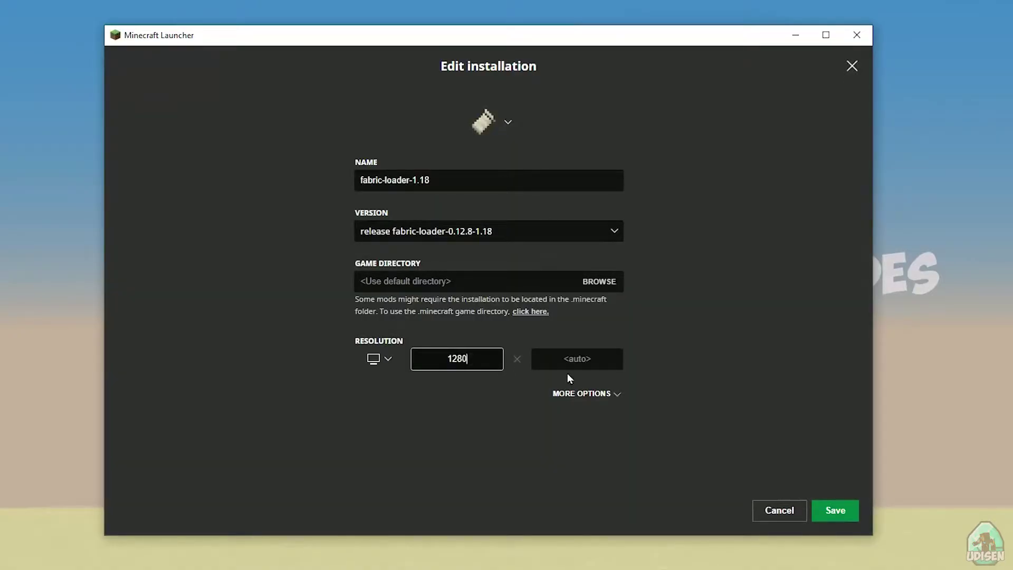
click(579, 358)
text(720)
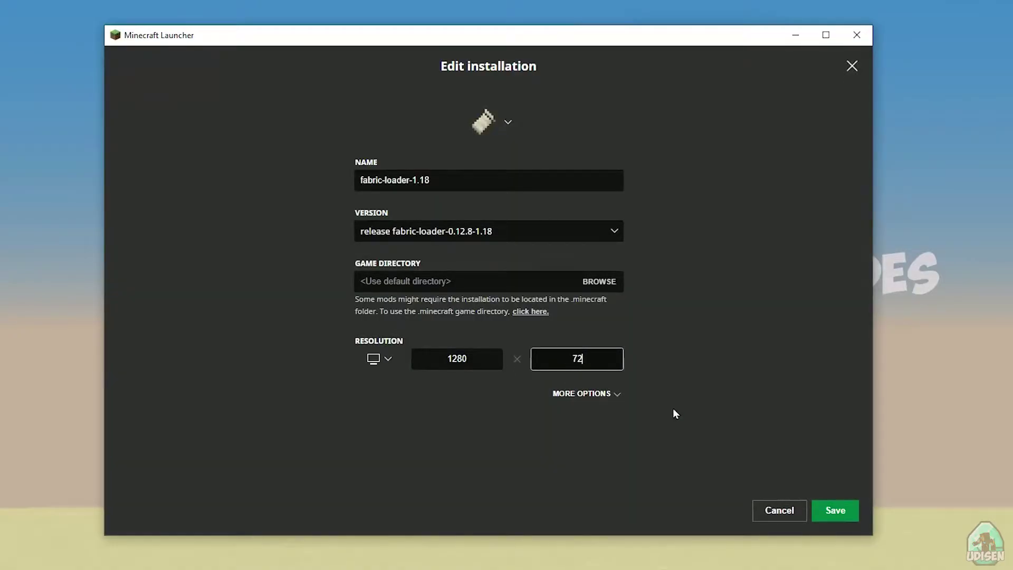
click(835, 510)
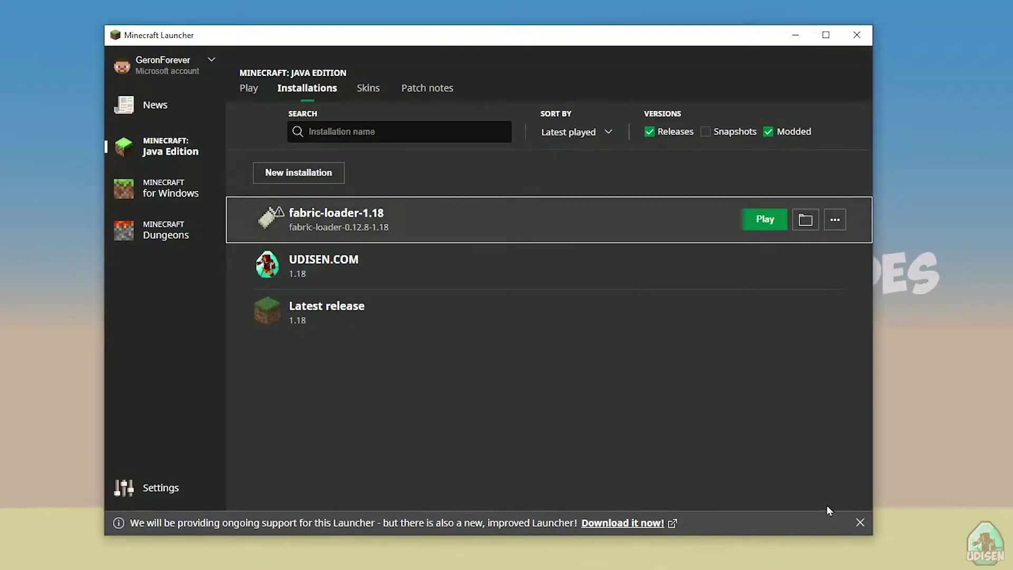
Step: Open the game folder of the fabric-loader-1.18 installation and go into its mods folder
click(809, 220)
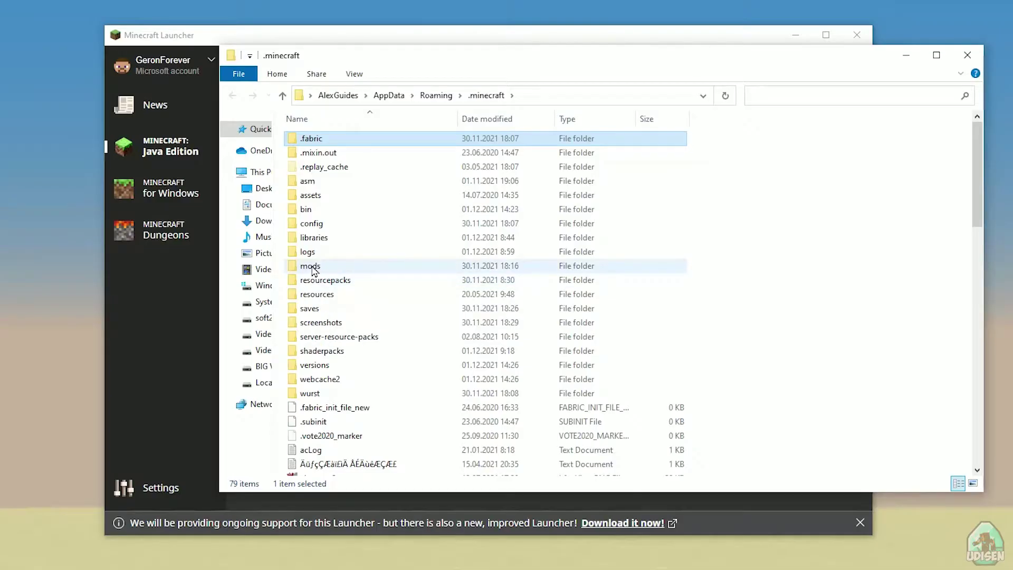
double_click(314, 269)
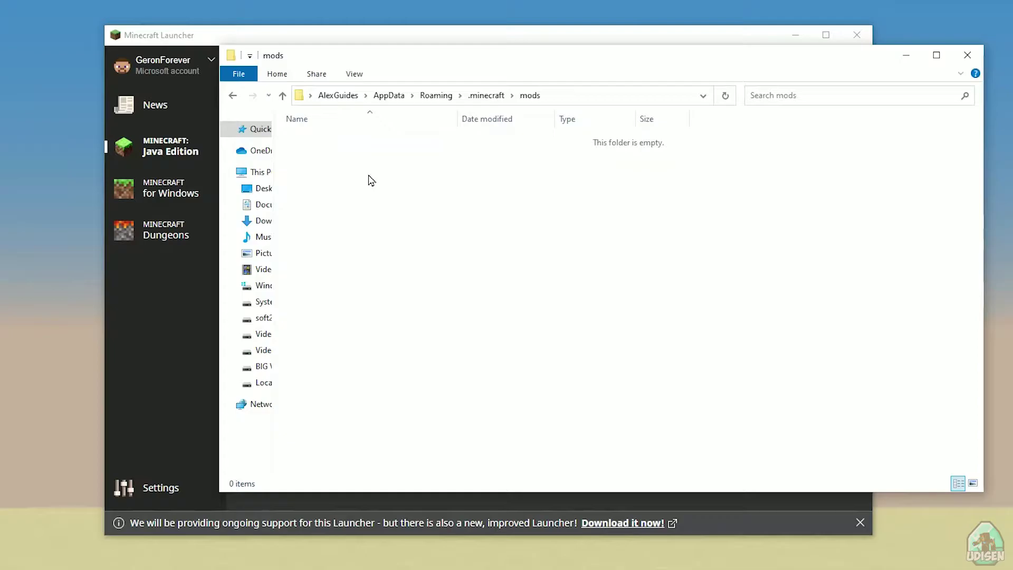
drag(436, 64, 242, 51)
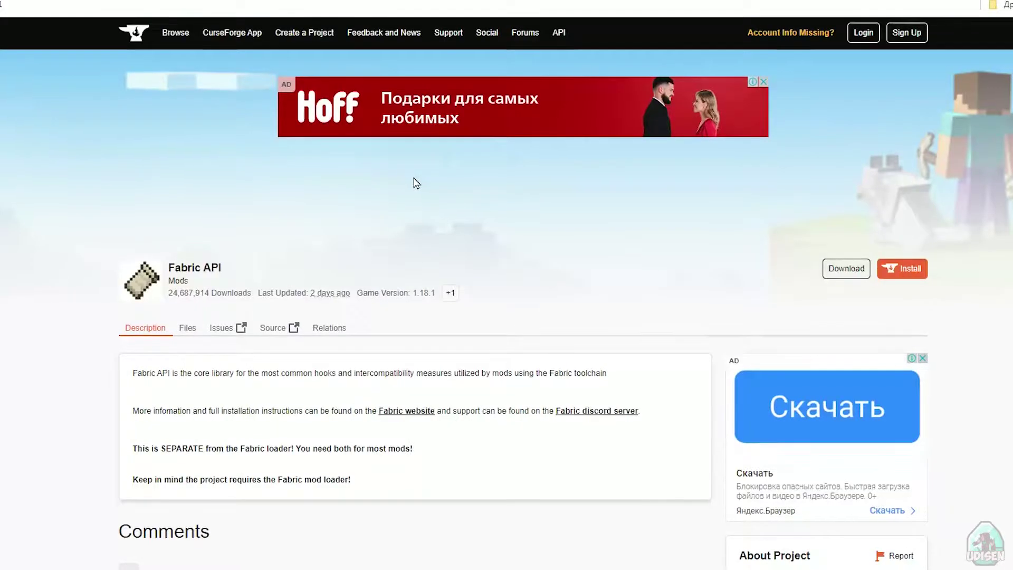
Step: In the browser, look through the Fabric API and Sodium pages on CurseForge and download Lithium mc1.18.1-0.7.7
scroll(742, 347, down, 6)
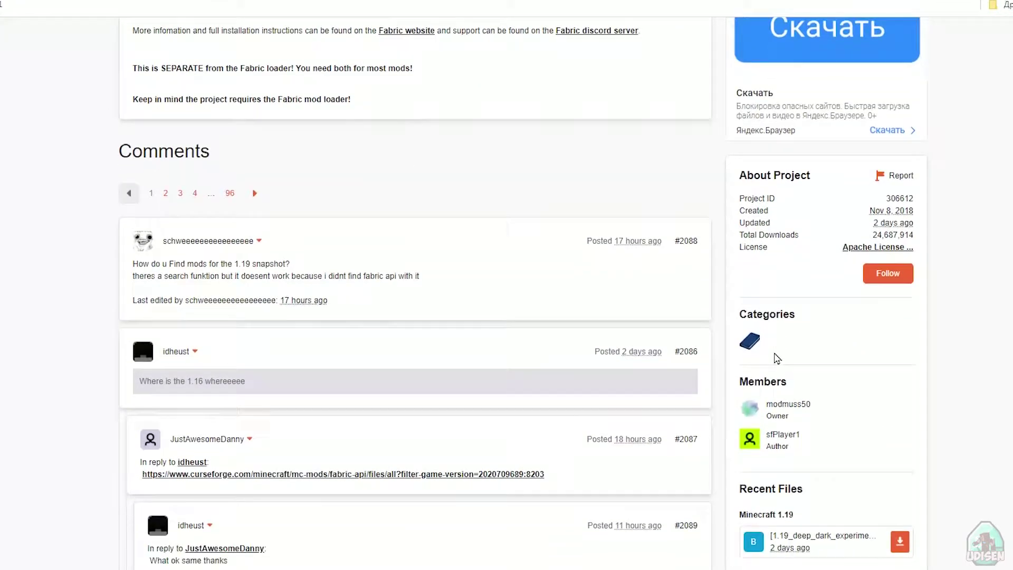
scroll(777, 359, down, 5)
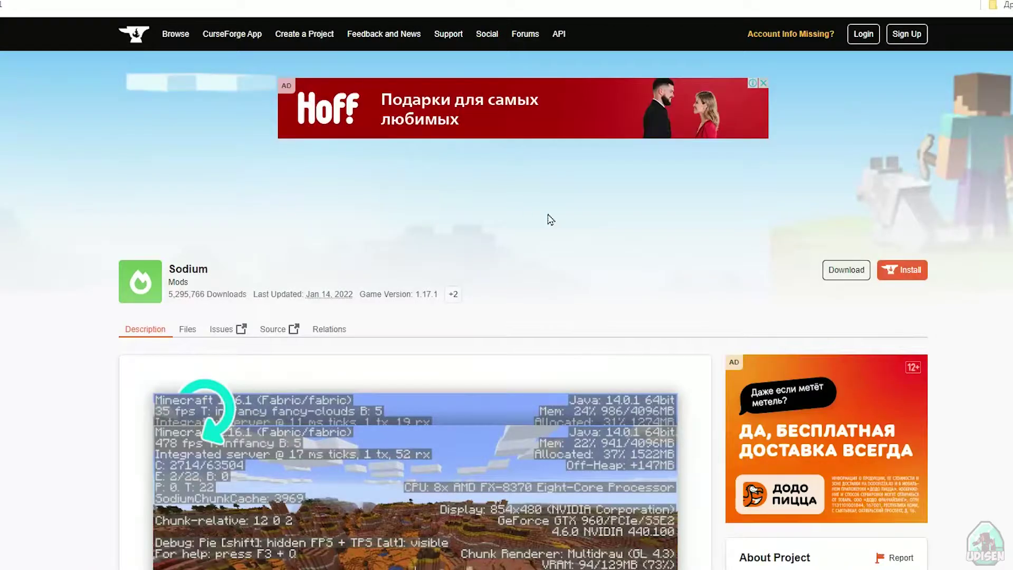
scroll(596, 227, down, 8)
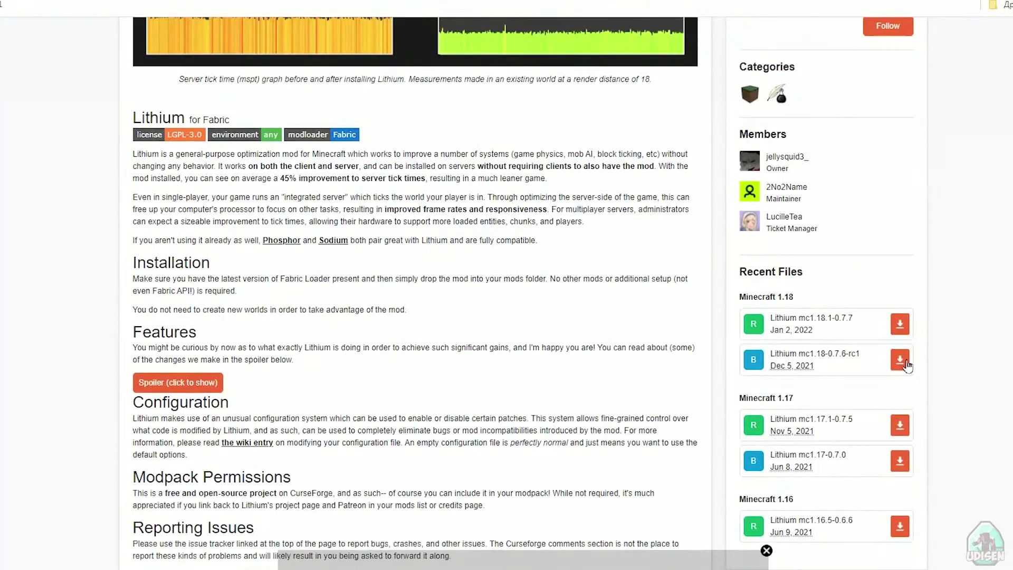
click(900, 323)
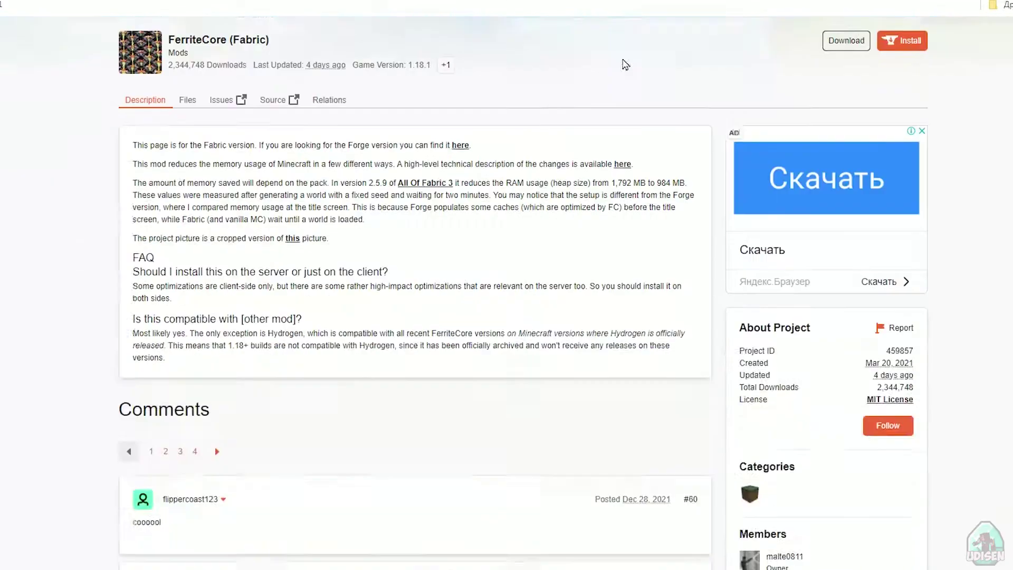
Step: Open the file details of ferritecore-4.1.2-fabric.jar for Minecraft 1.18 and download it
scroll(625, 64, down, 4)
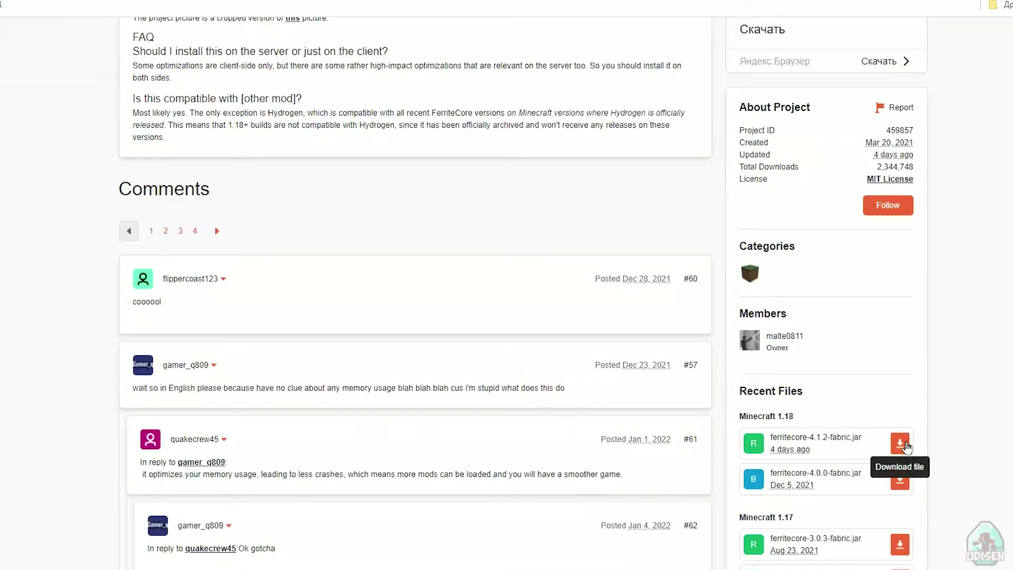
click(817, 437)
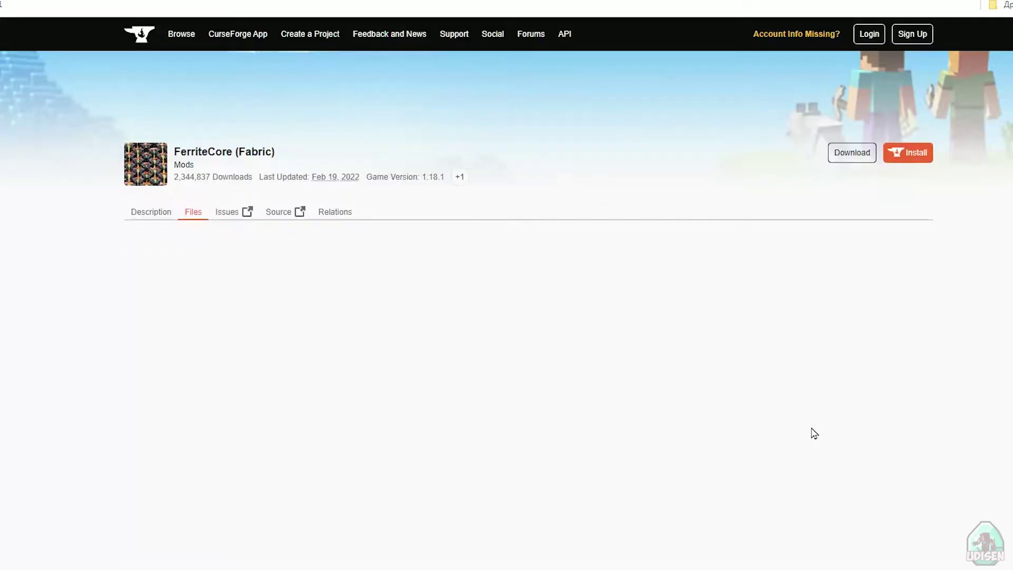
scroll(156, 274, down, 1)
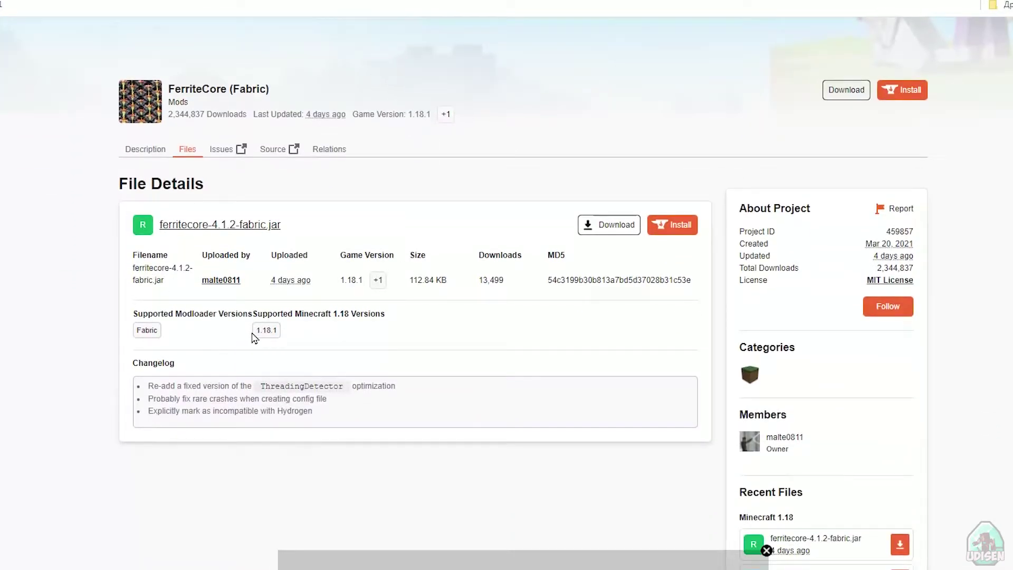
click(628, 231)
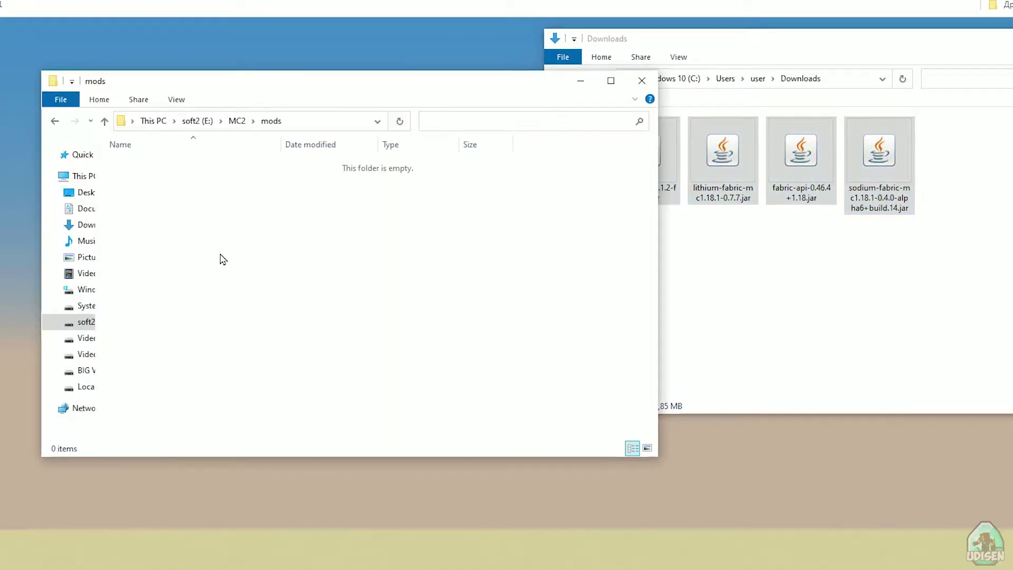
Step: Copy the FerriteCore, Lithium, Fabric API and Sodium jar files from Downloads into the E:\MC2\mods folder
drag(205, 72, 115, 38)
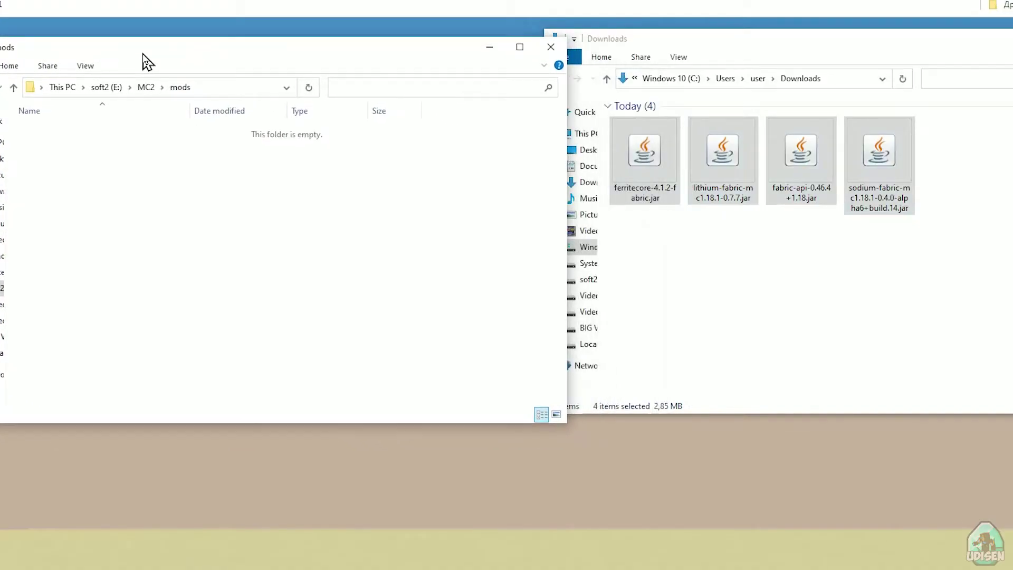
click(775, 280)
drag(659, 169, 271, 189)
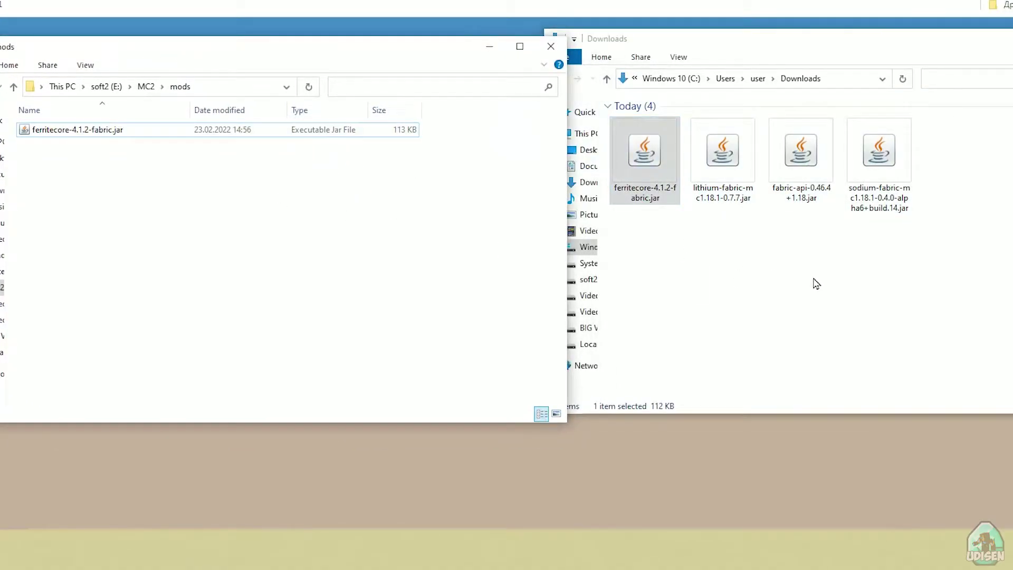
click(812, 281)
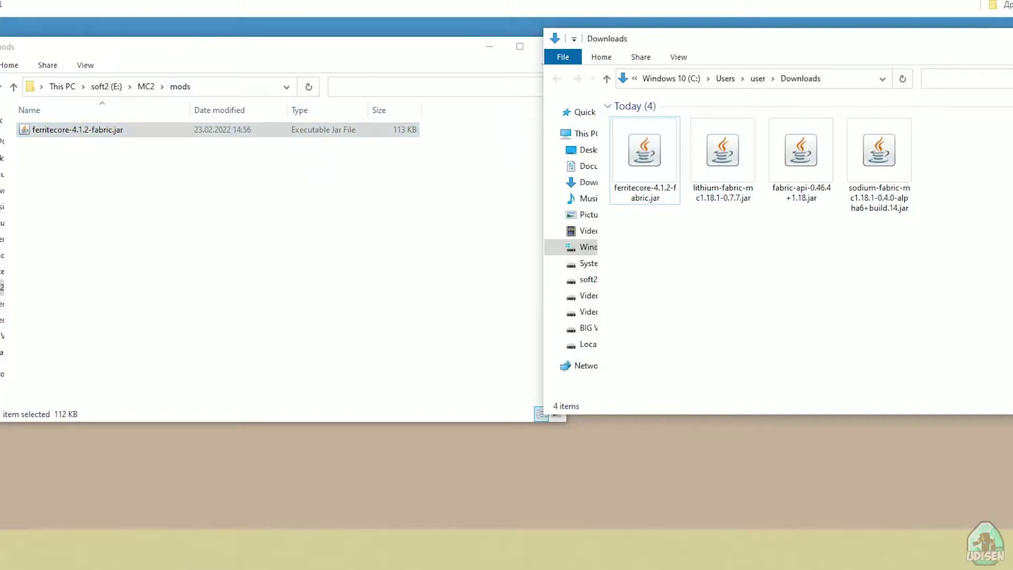
drag(701, 141, 199, 267)
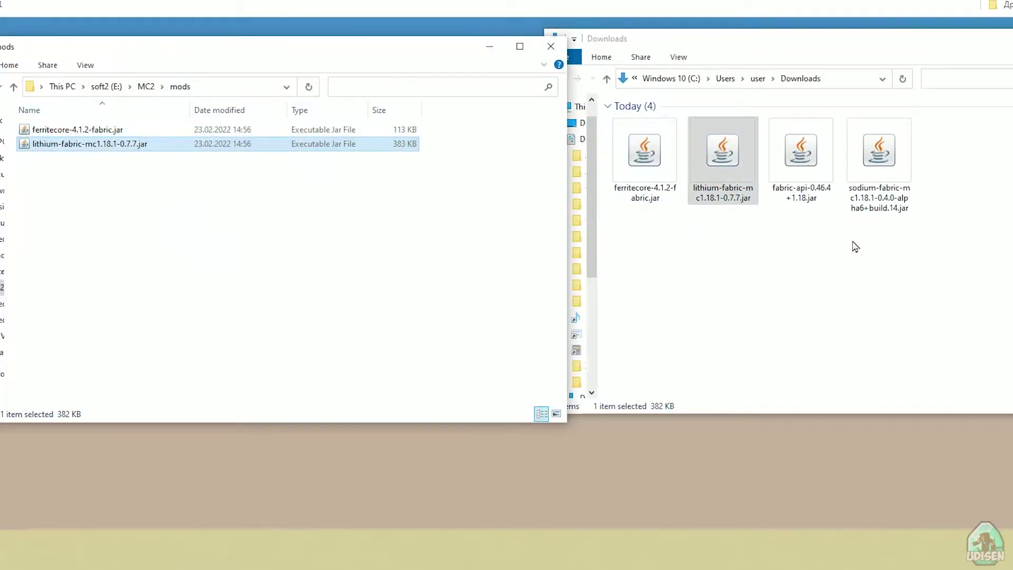
drag(821, 169, 174, 243)
drag(882, 208, 203, 282)
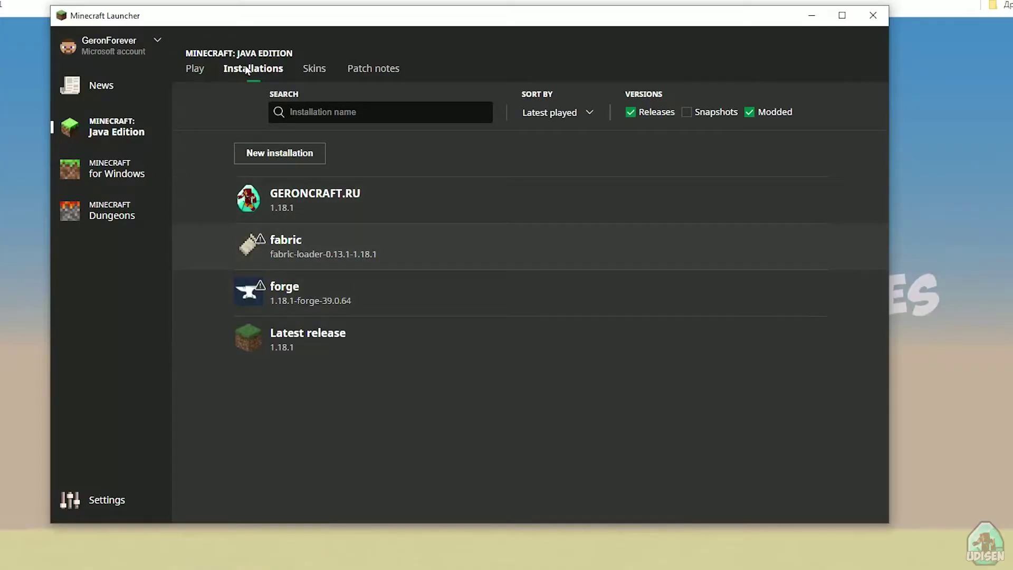
Step: With modded versions shown in Minecraft Launcher, save the fabric installation with release fabric-loader-0.13.1-1.18.1 as its version
click(750, 113)
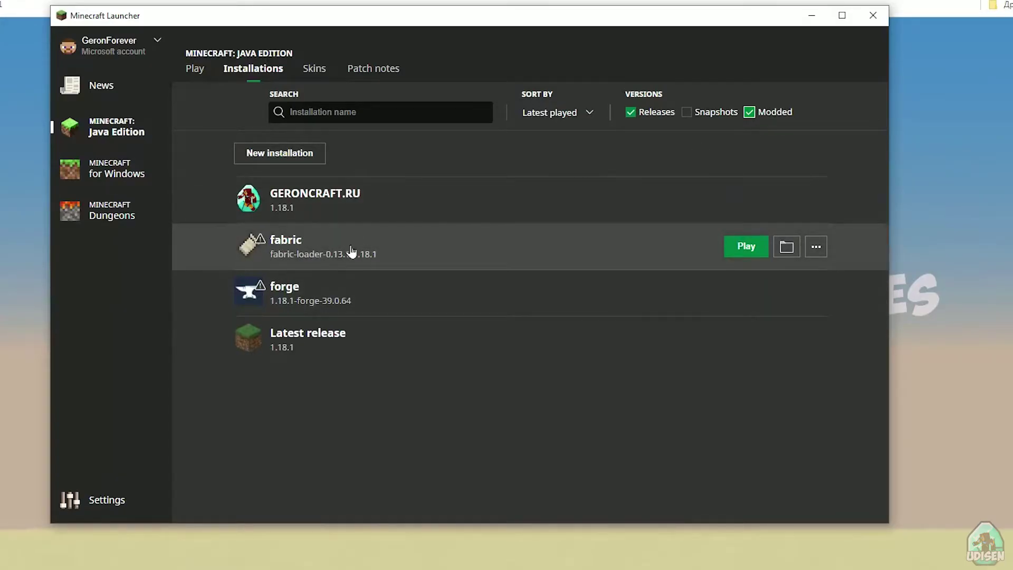
click(509, 257)
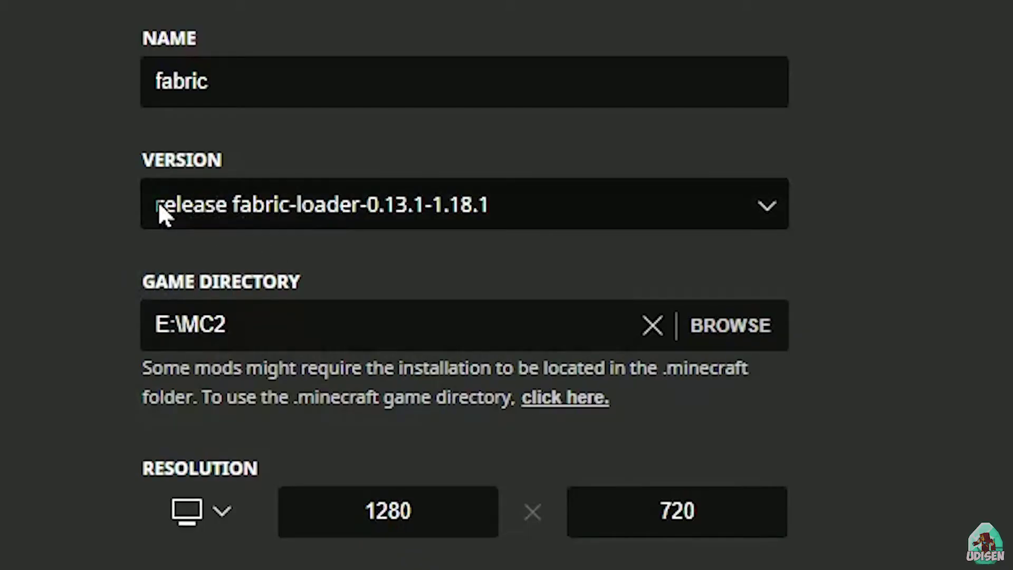
click(344, 213)
click(250, 497)
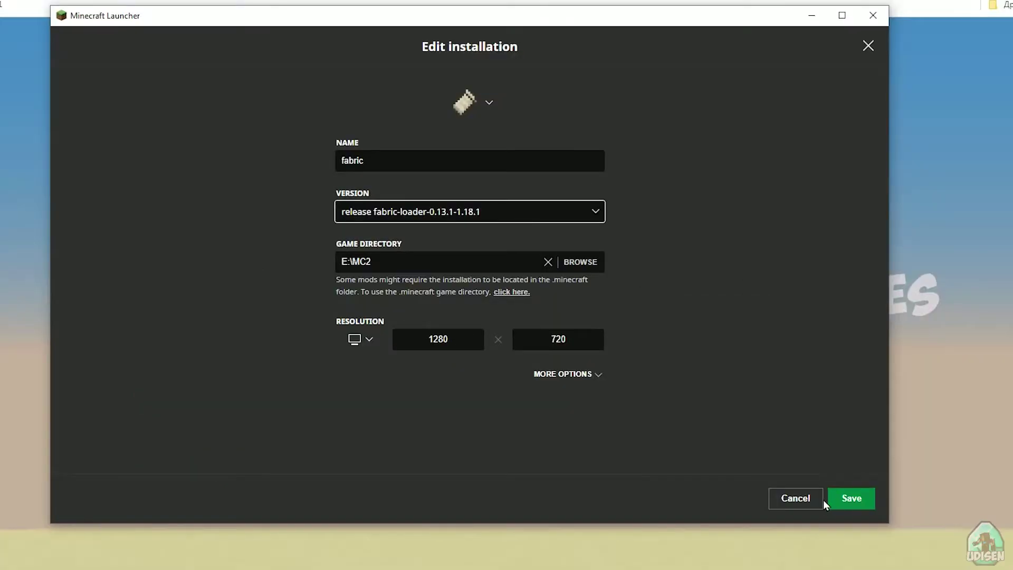
click(849, 499)
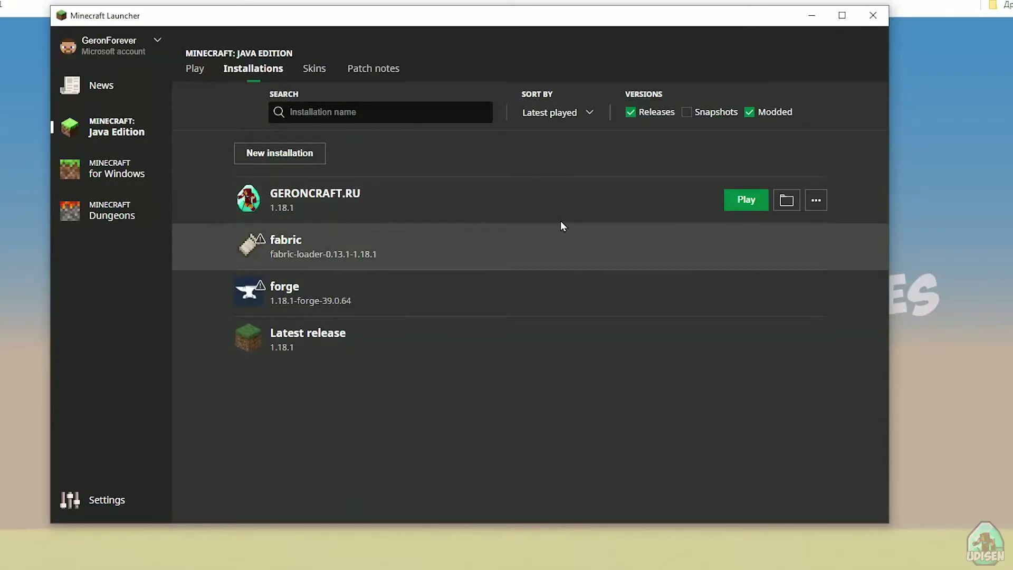
Step: Launch the fabric installation and load the singleplayer world named New World
click(746, 246)
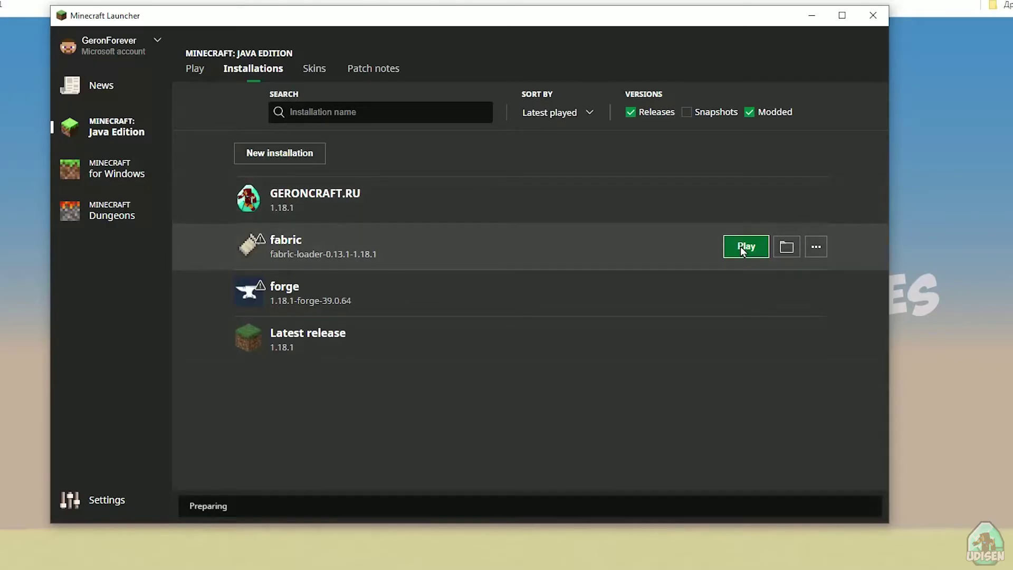
click(543, 365)
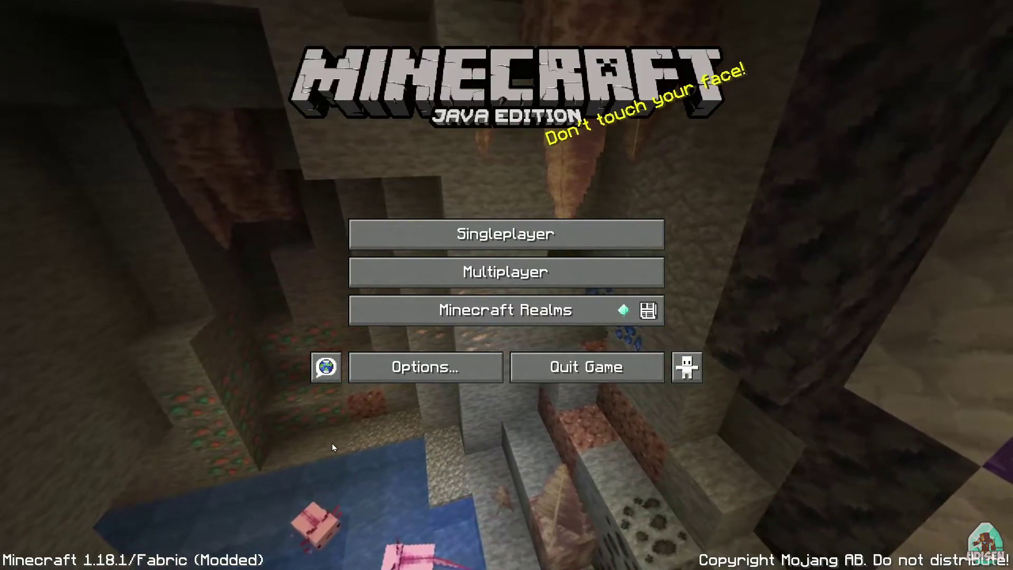
click(412, 244)
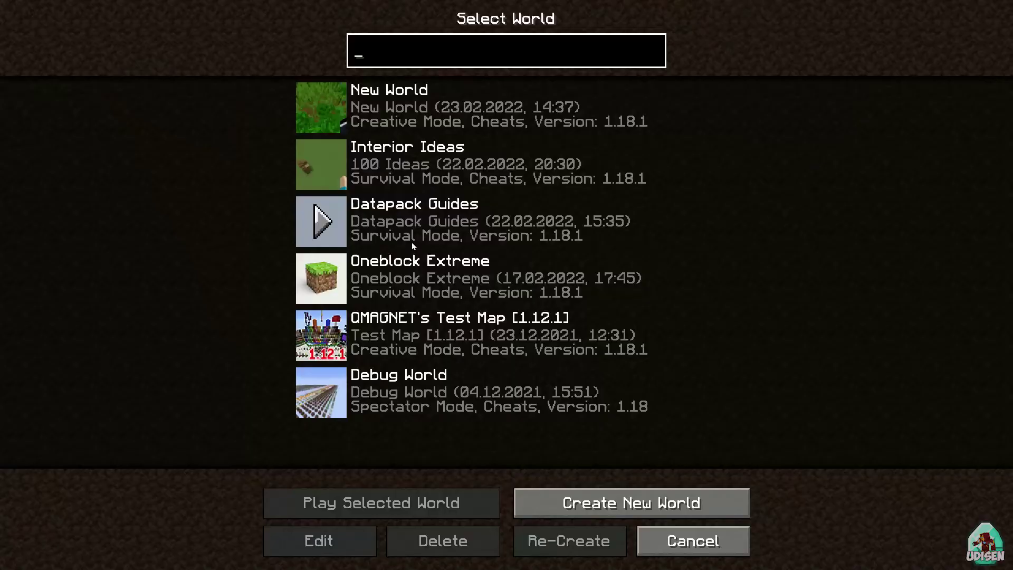
click(415, 95)
click(415, 95)
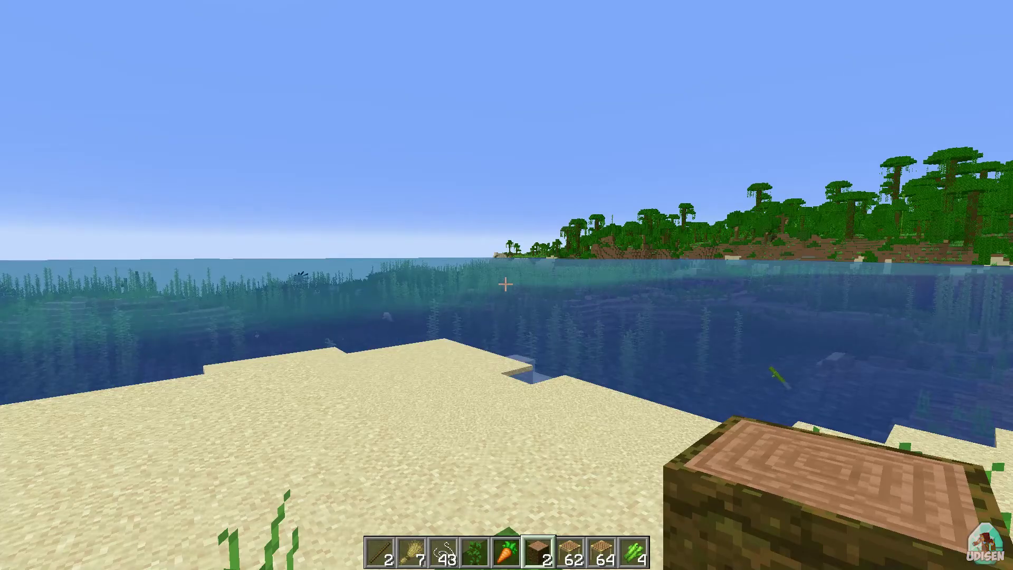
Step: Save a game screenshot and examine the frame rate and renderer details in the debug overlay while walking along the beach
key(F2)
key(F3)
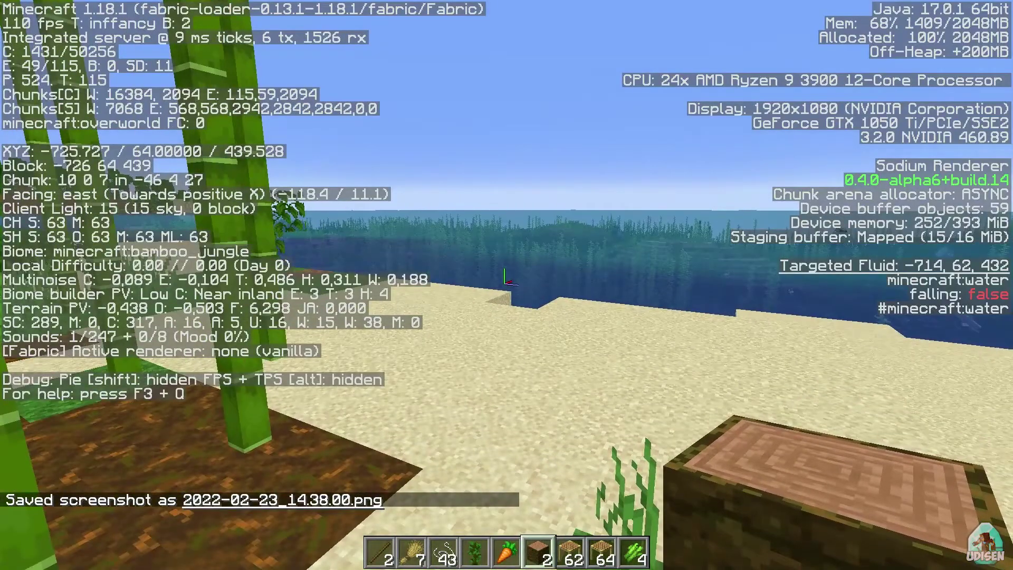
key(w)
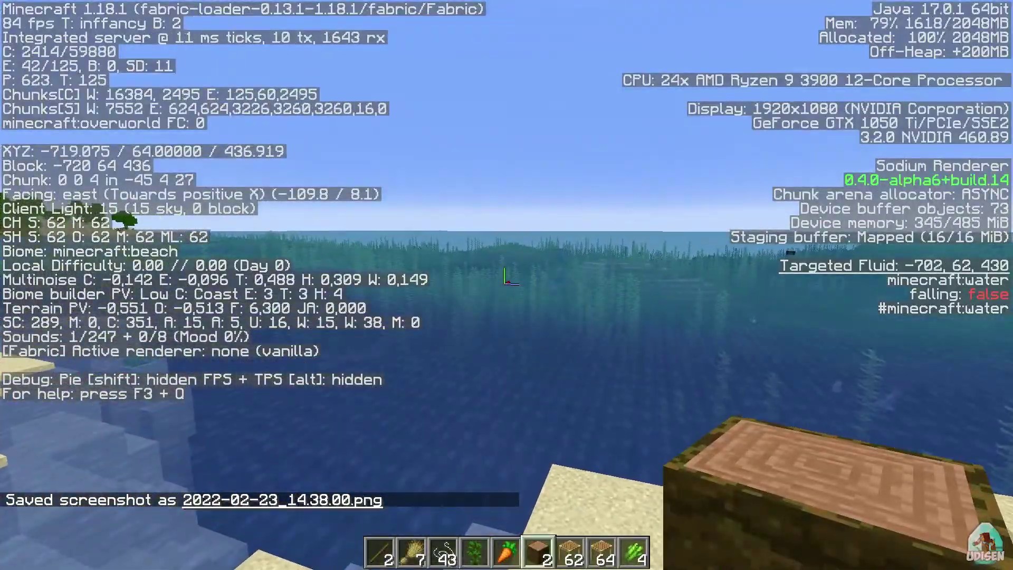
key(w)
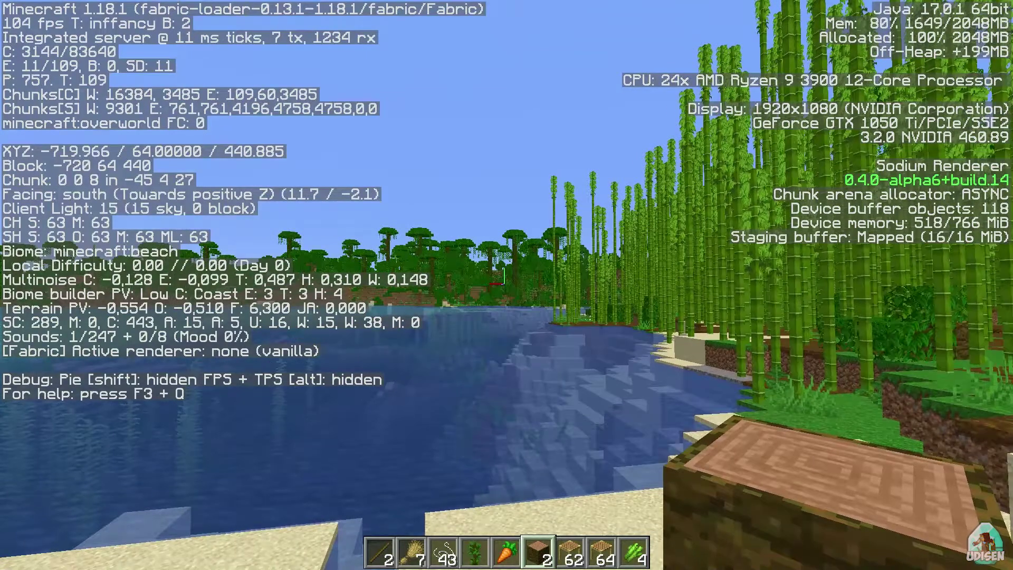
key(a)
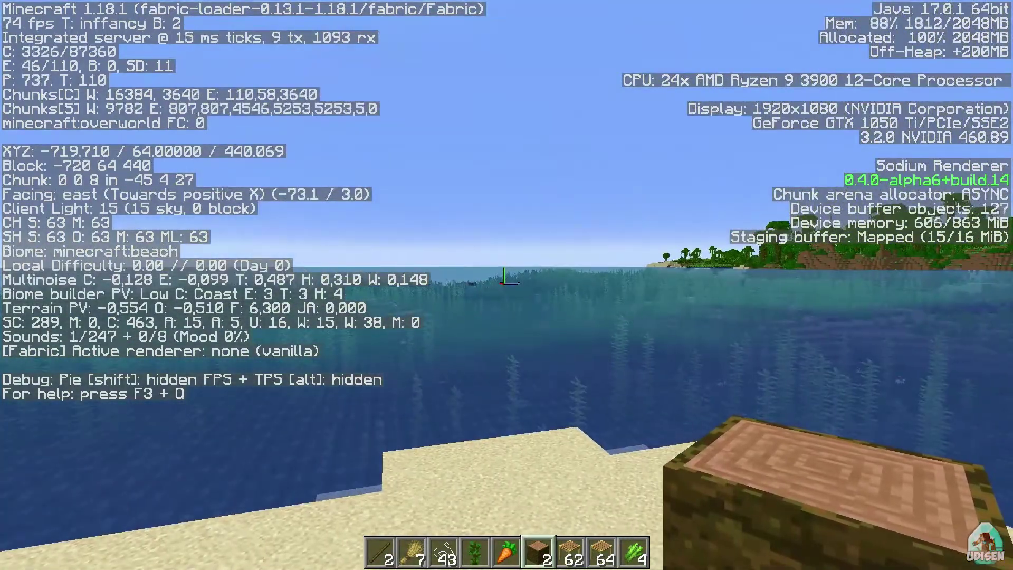
key(F3)
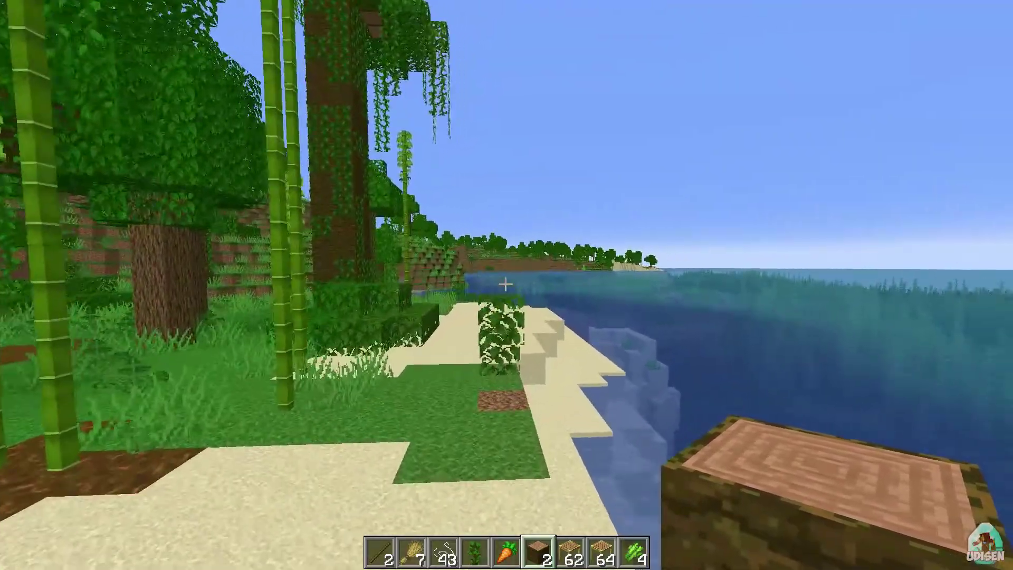
key(a)
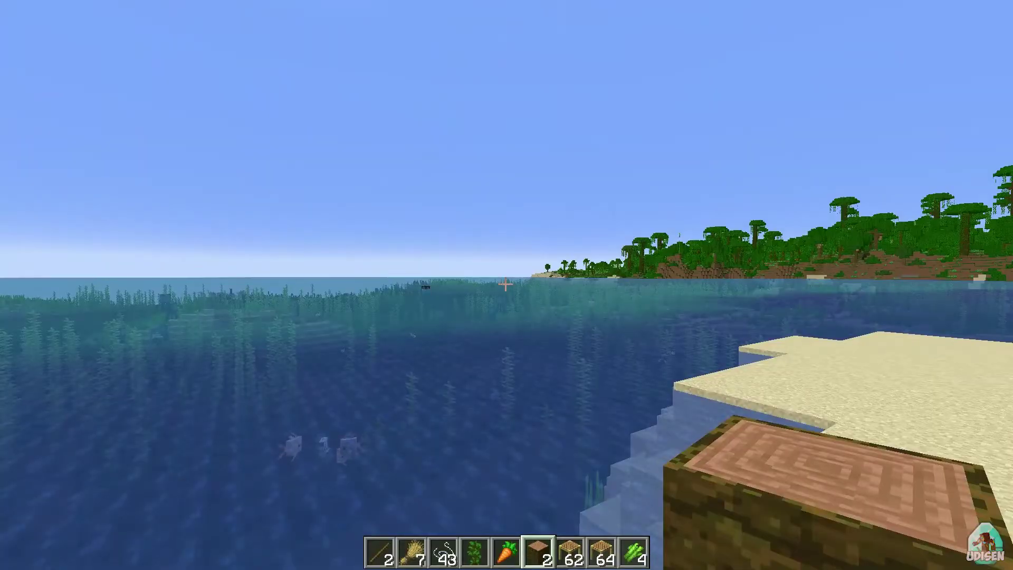
Step: Check the frame rate and Sodium renderer details in the debug overlay at two spots along the beach, hiding the overlay after each check
key(F3)
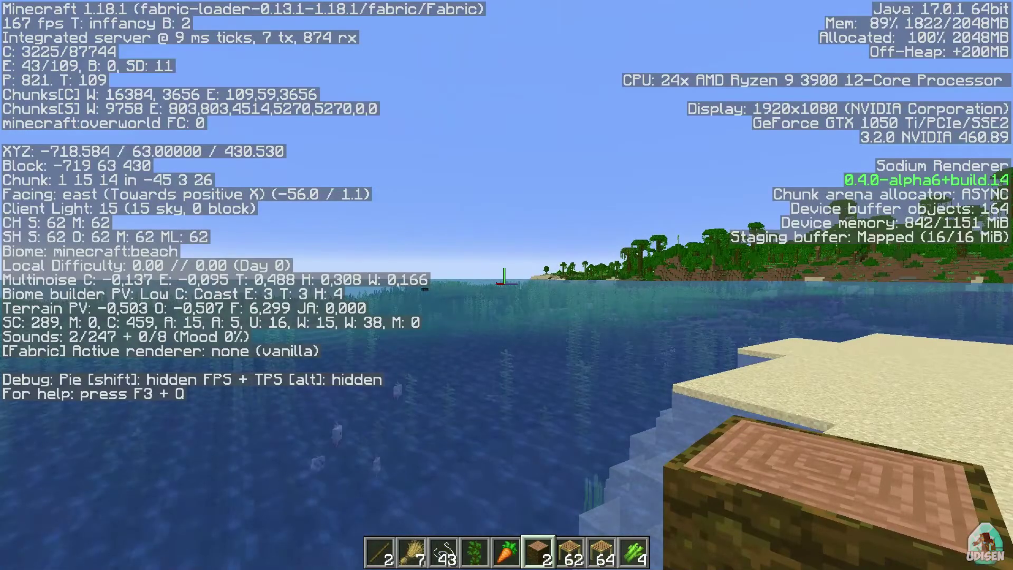
key(F3)
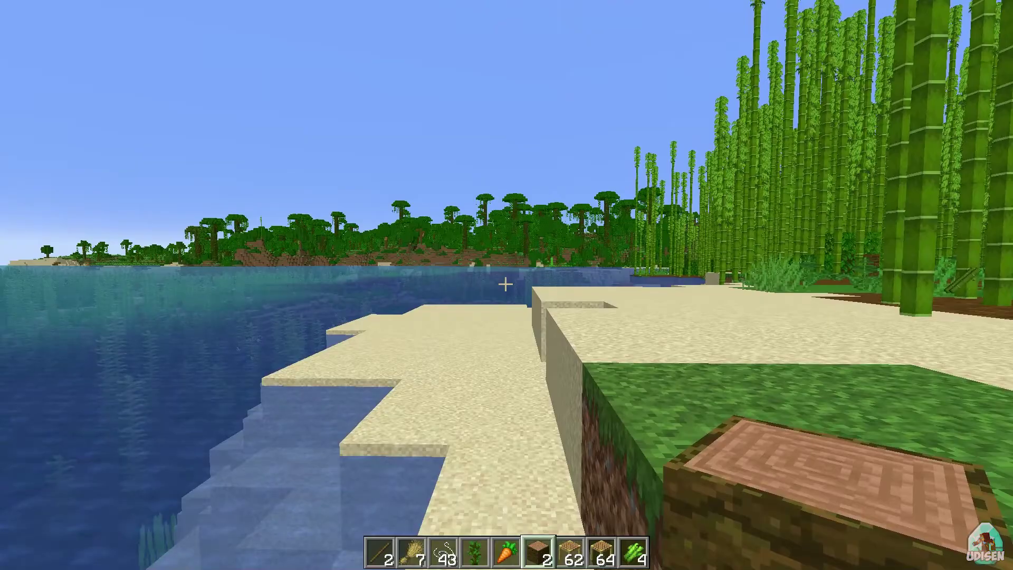
key(w)
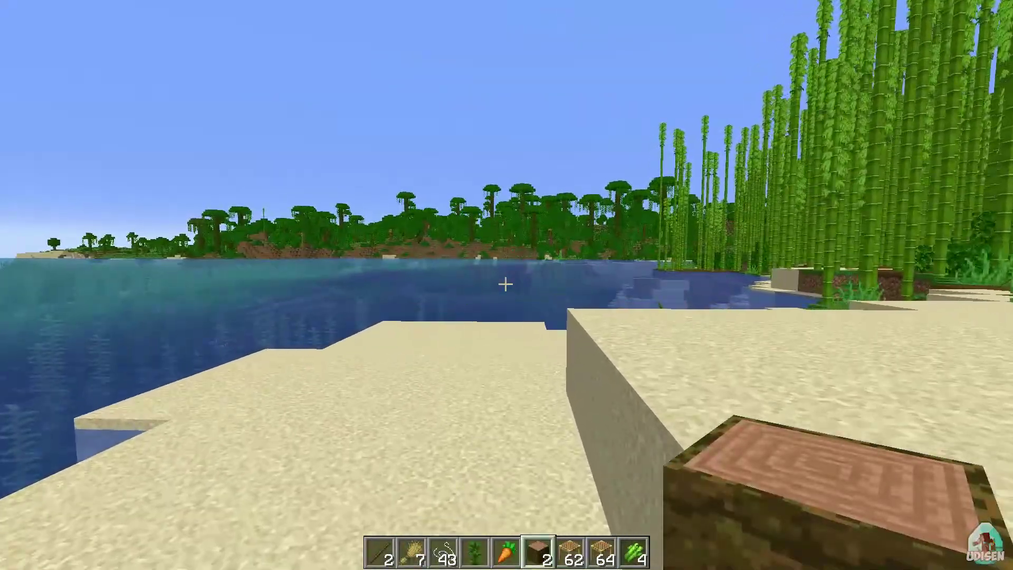
key(w)
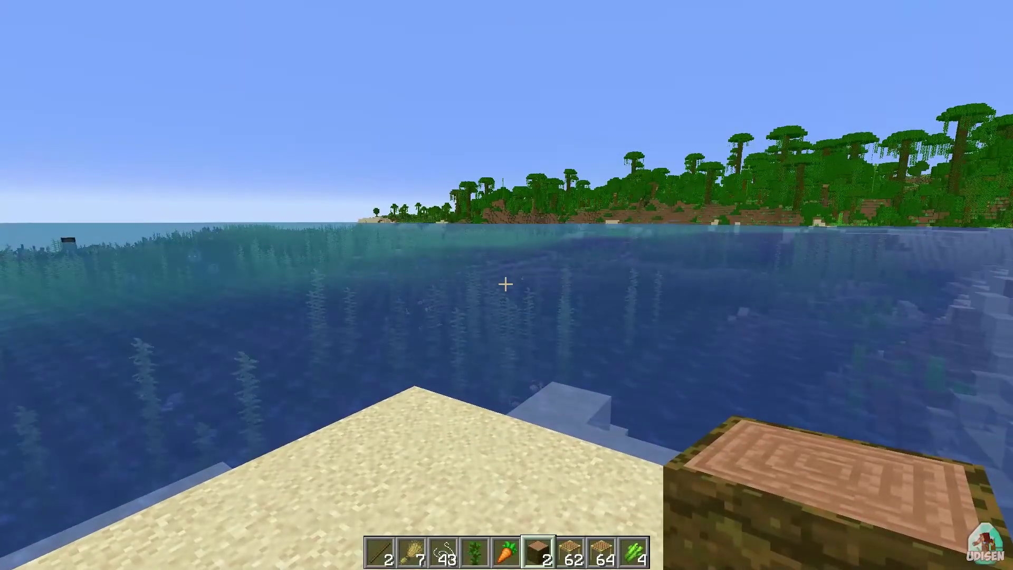
key(F3)
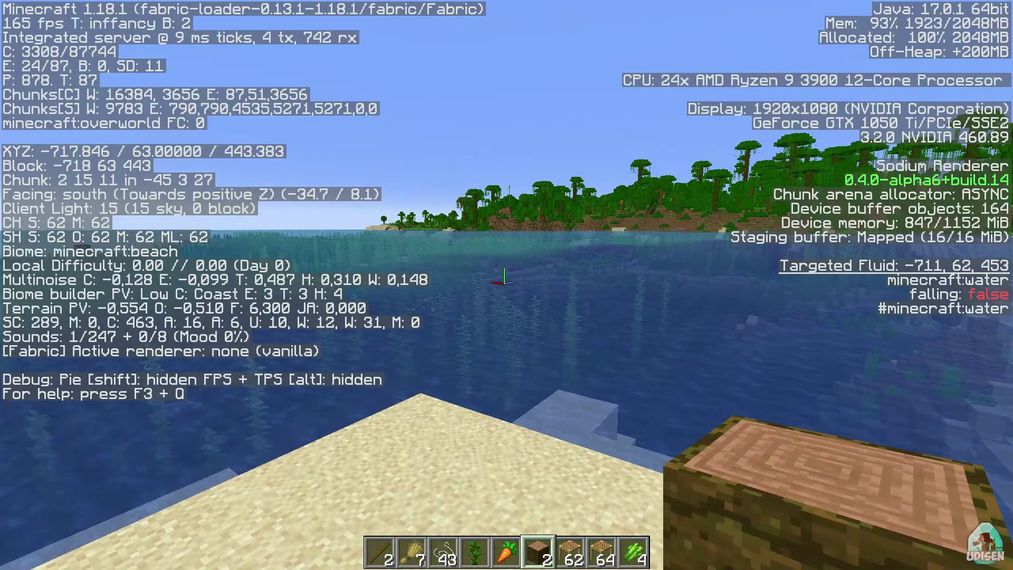
key(F3)
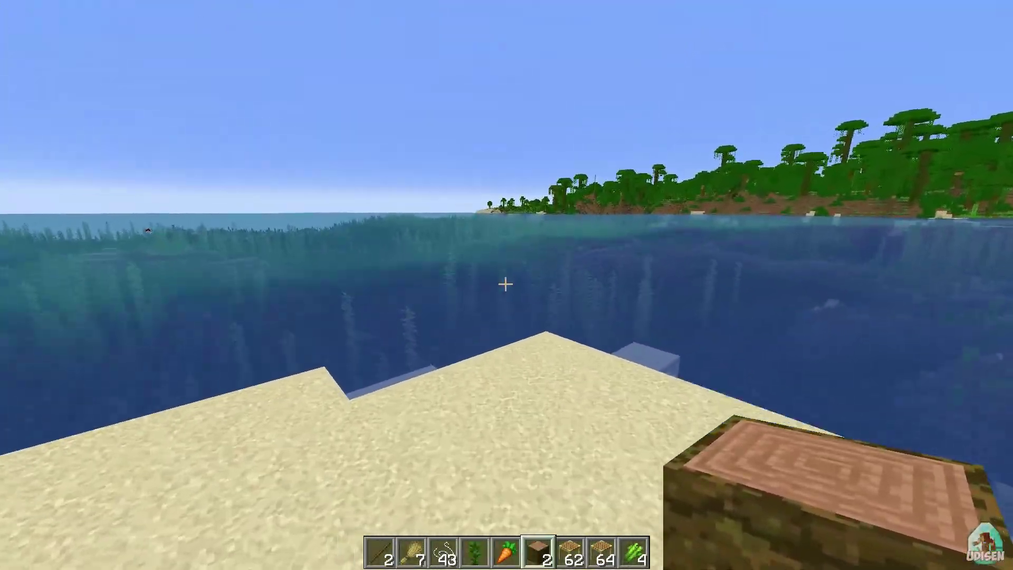
Step: Set the render distance to 13 chunks in the video settings, apply it and return to the game
key(Escape)
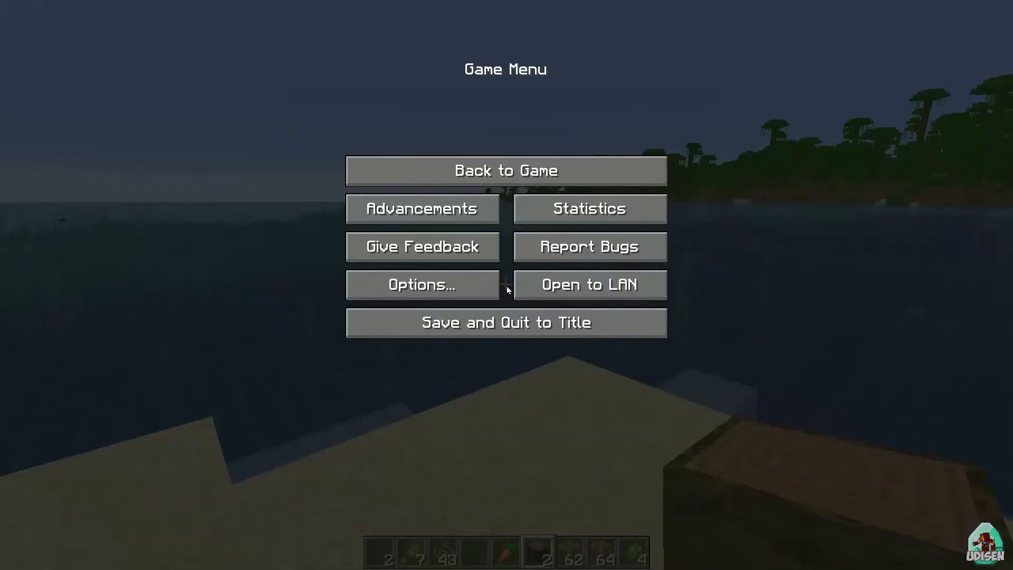
click(477, 286)
click(392, 217)
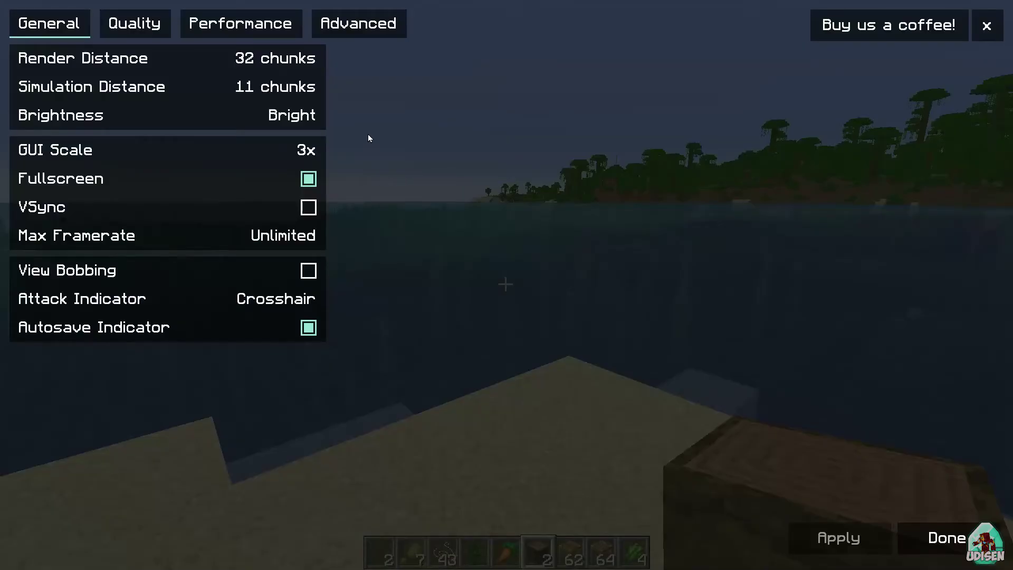
click(209, 59)
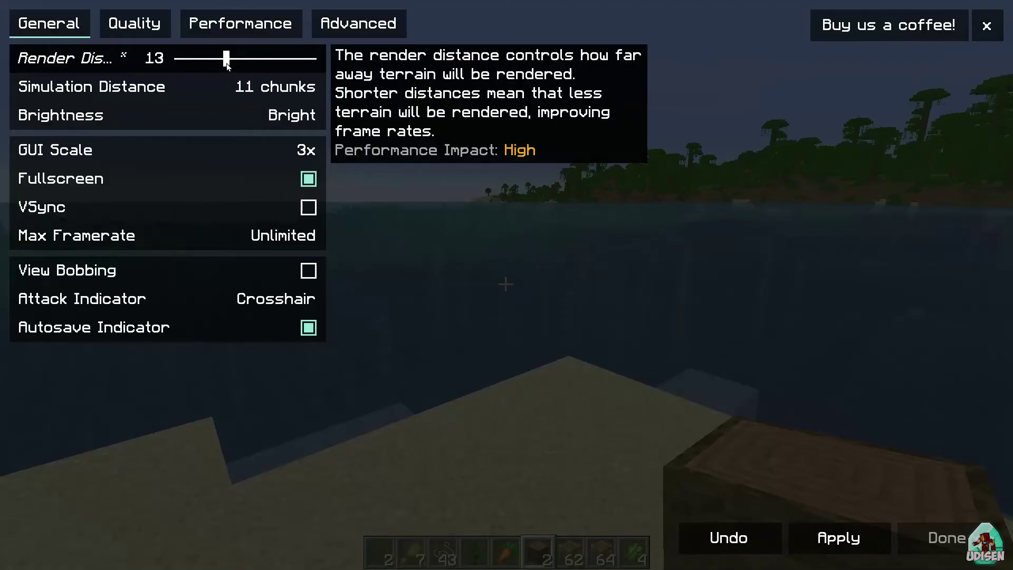
click(844, 538)
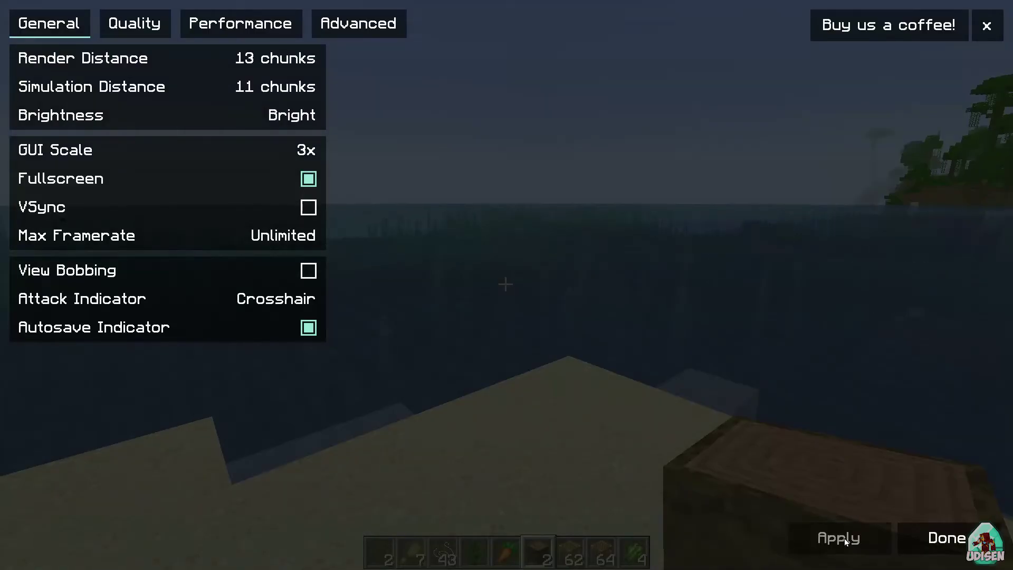
click(961, 543)
key(Escape)
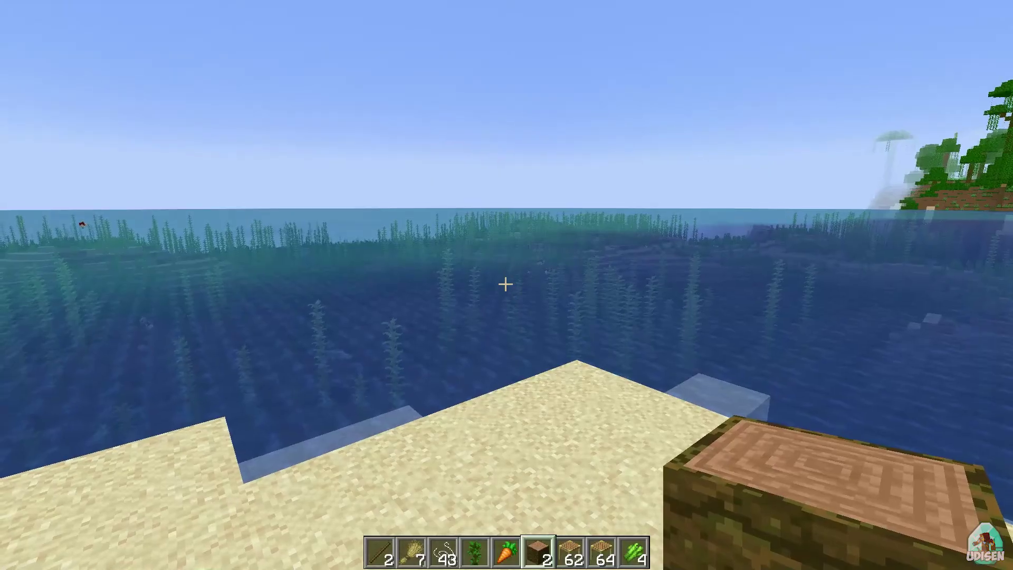
Step: Examine the frame rate in the debug overlay at the reduced render distance while moving around the sand edge, and hide the overlay
key(F3)
key(a)
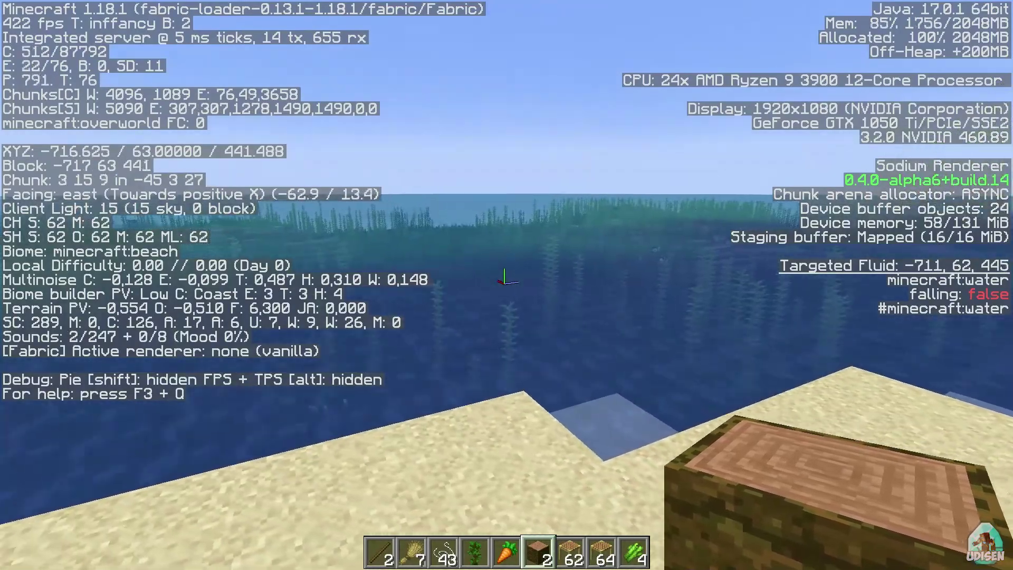
key(s)
key(d)
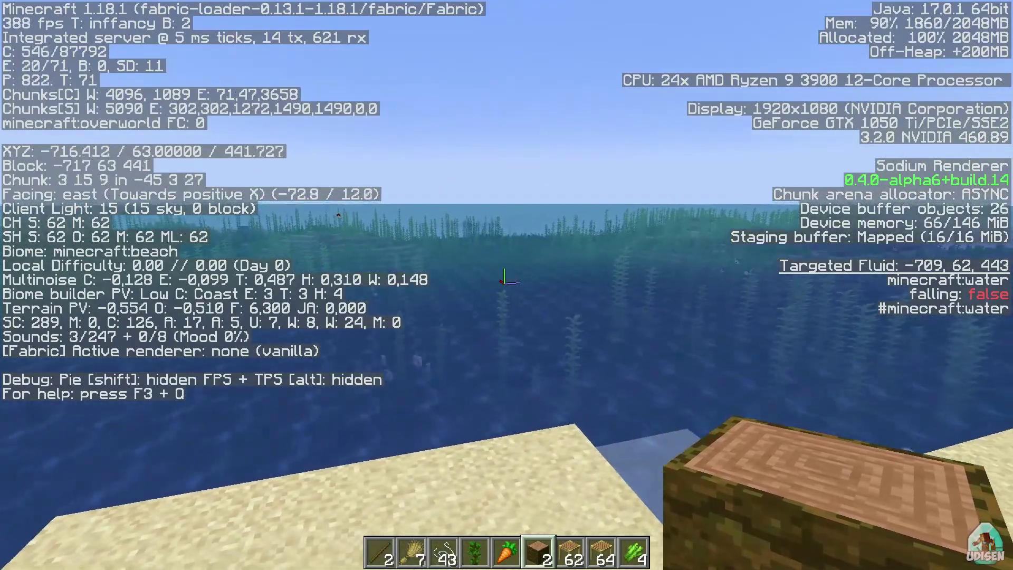
key(w)
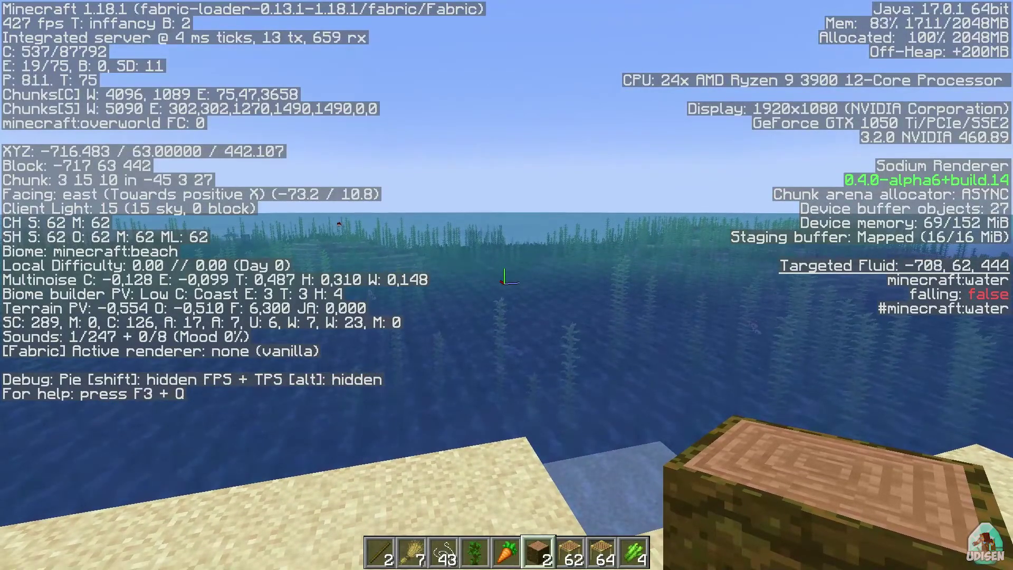
key(F3)
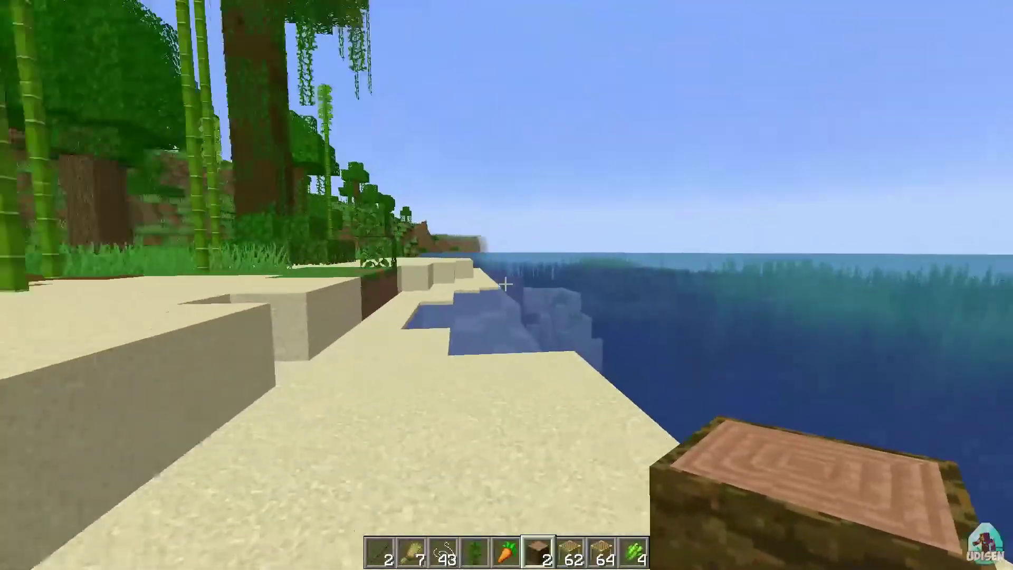
Step: Walk along the shore past the jungle edge to the bamboo to judge how smoothly the game runs, and hold the carrot
key(w)
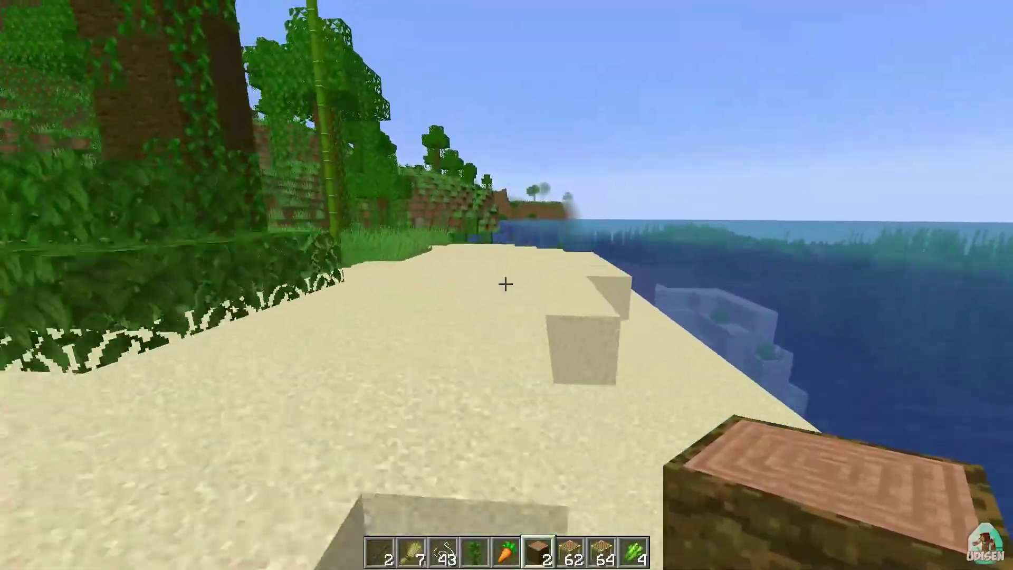
key(w)
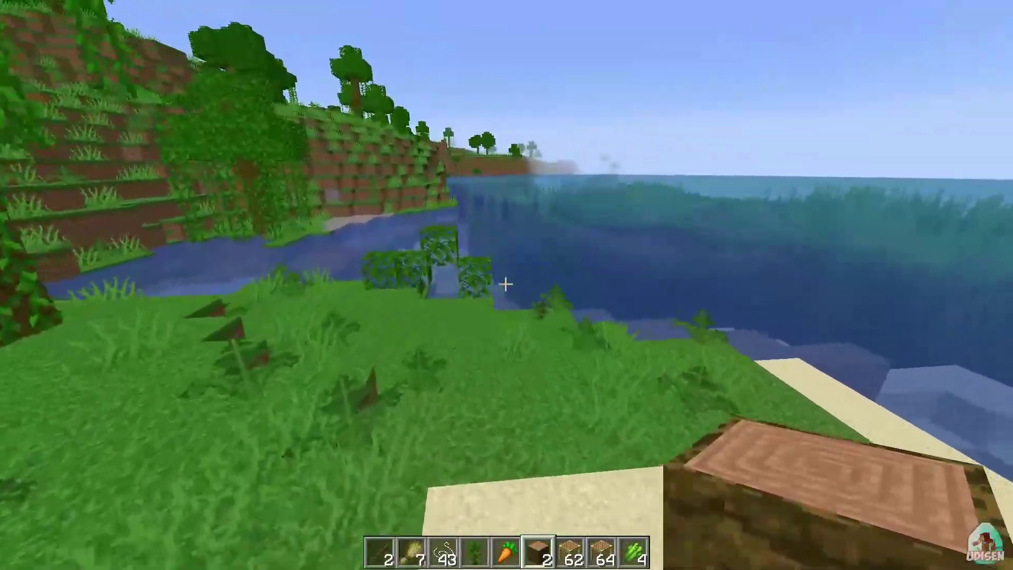
key(w)
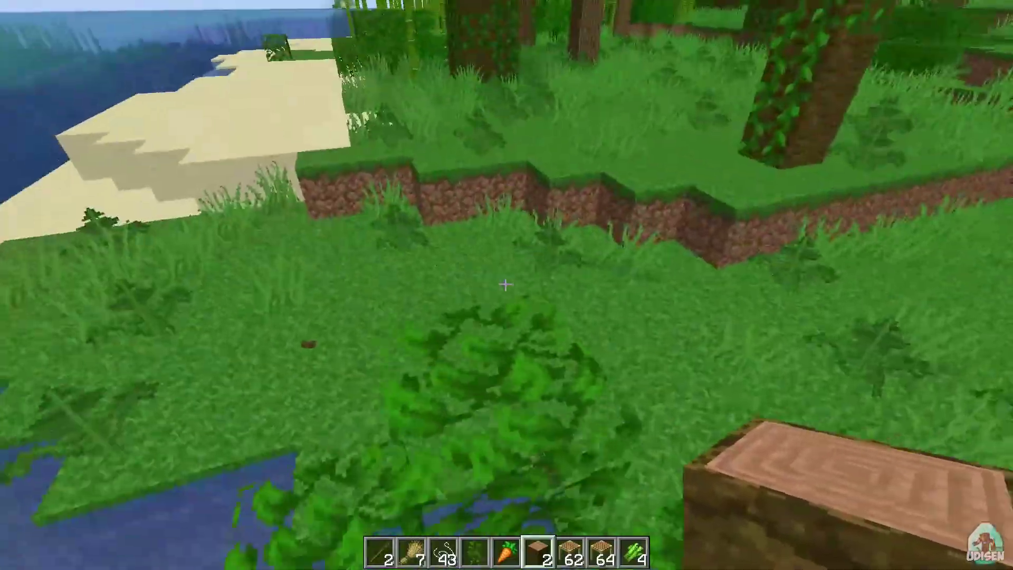
key(w)
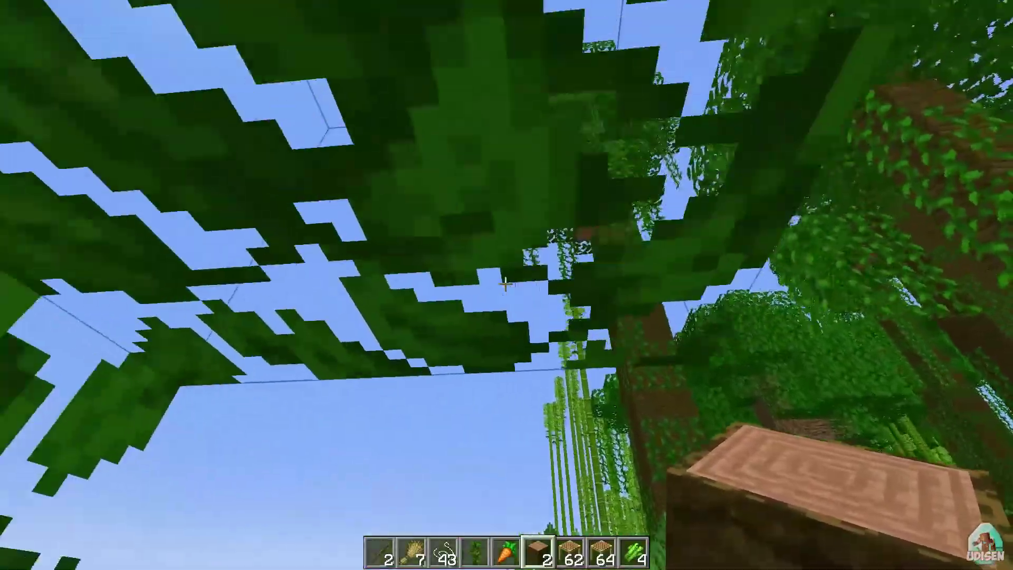
key(w)
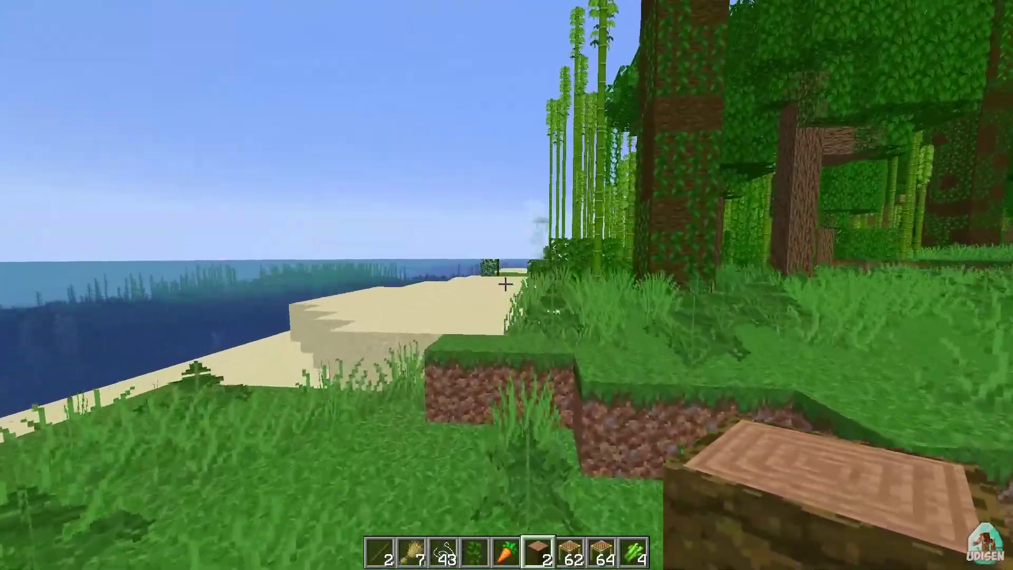
key(w)
key(5)
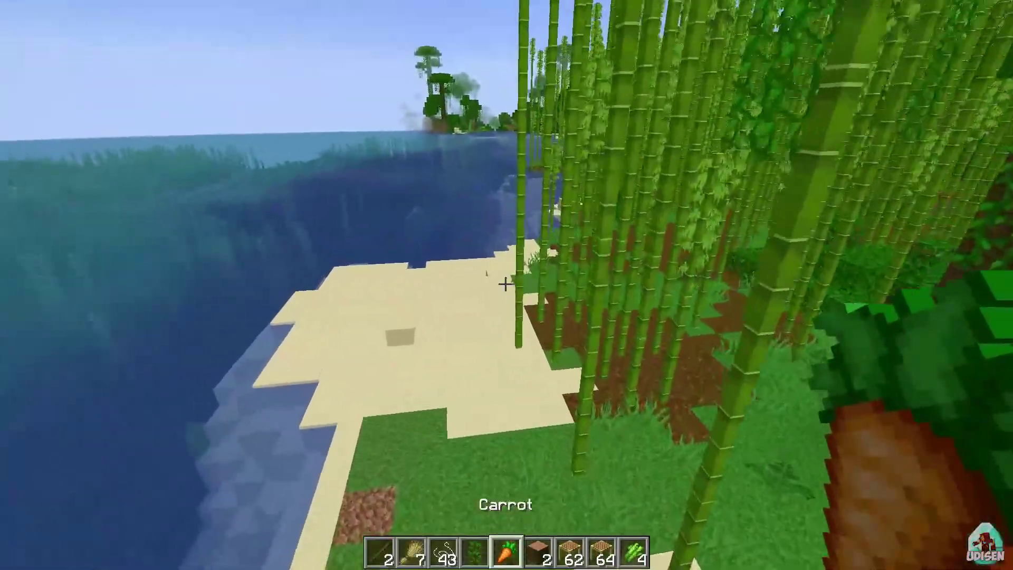